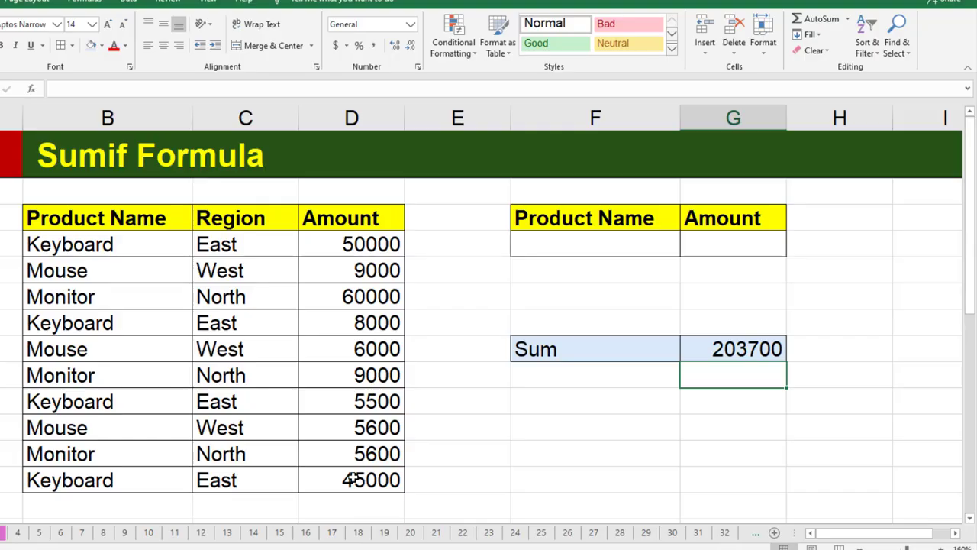
left_click_drag(80, 219, 330, 487)
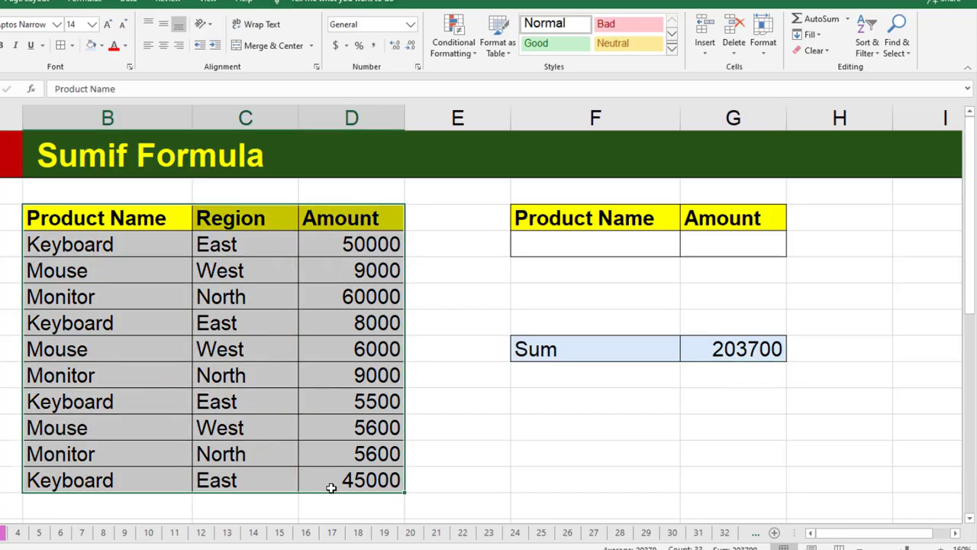
left_click(136, 302)
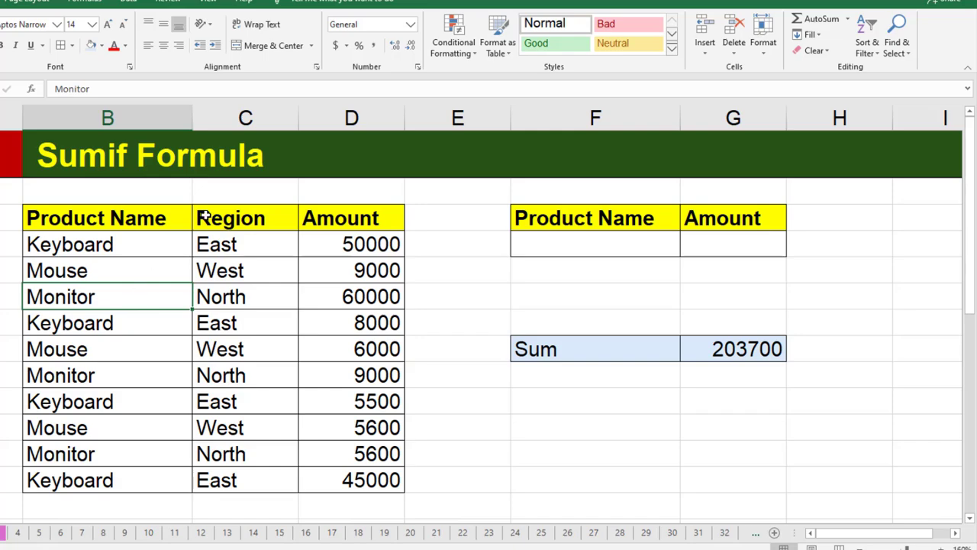
- Enter =SUMIF(B3:B13,F4,D3:D13) in G4 to total the amounts for the product named in F4
left_click(704, 245)
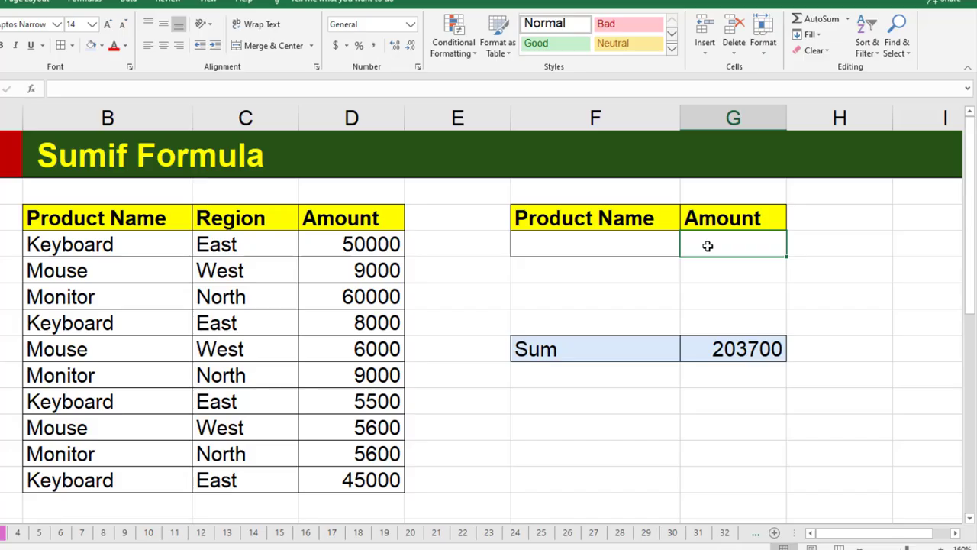
type("=s")
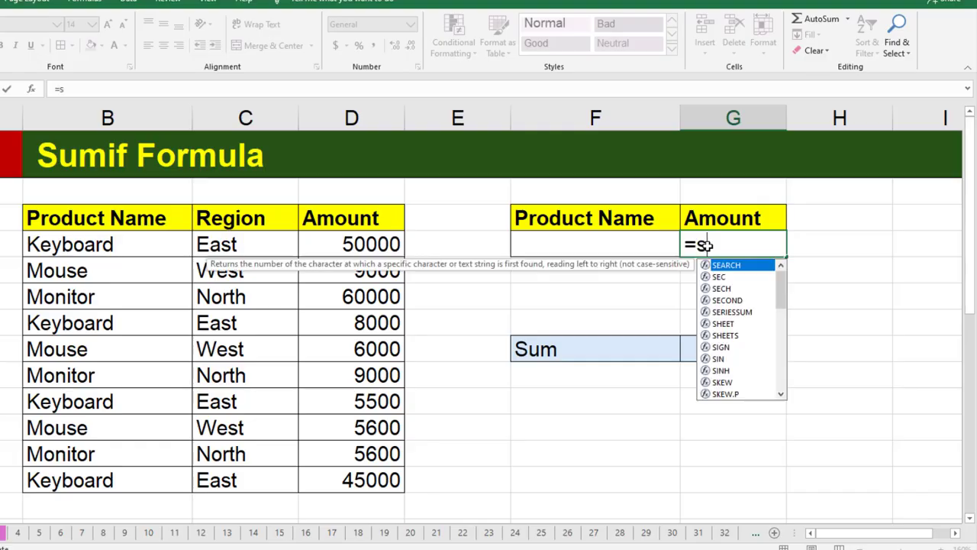
type("umif")
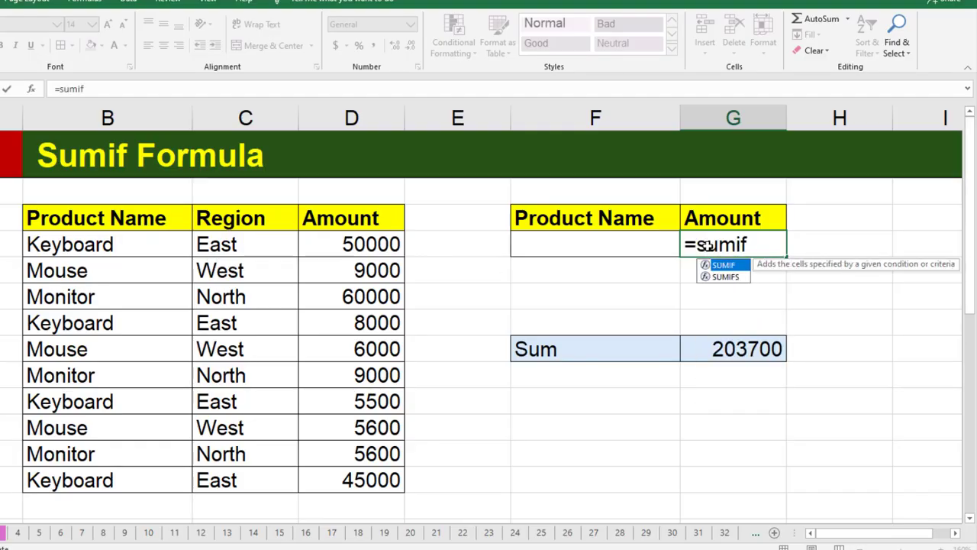
type("(")
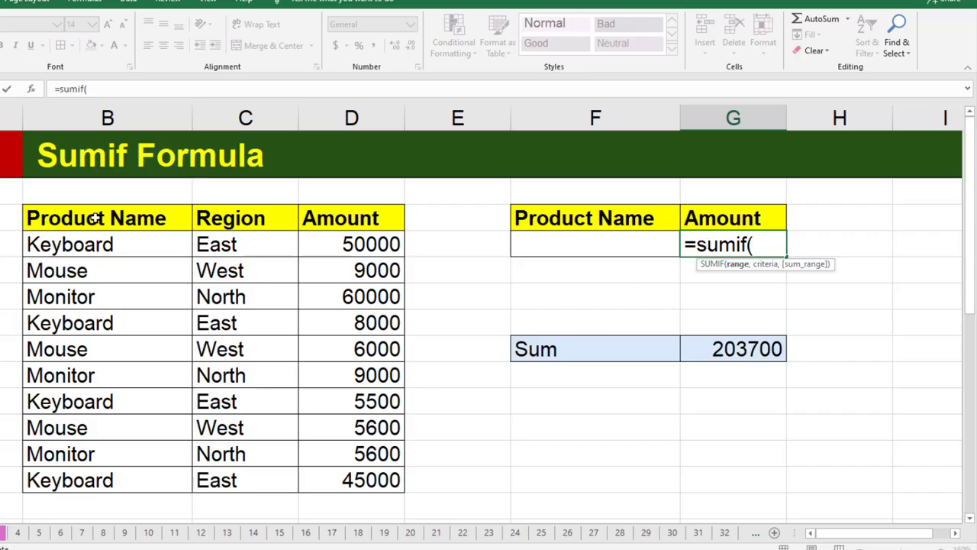
left_click_drag(95, 218, 95, 480)
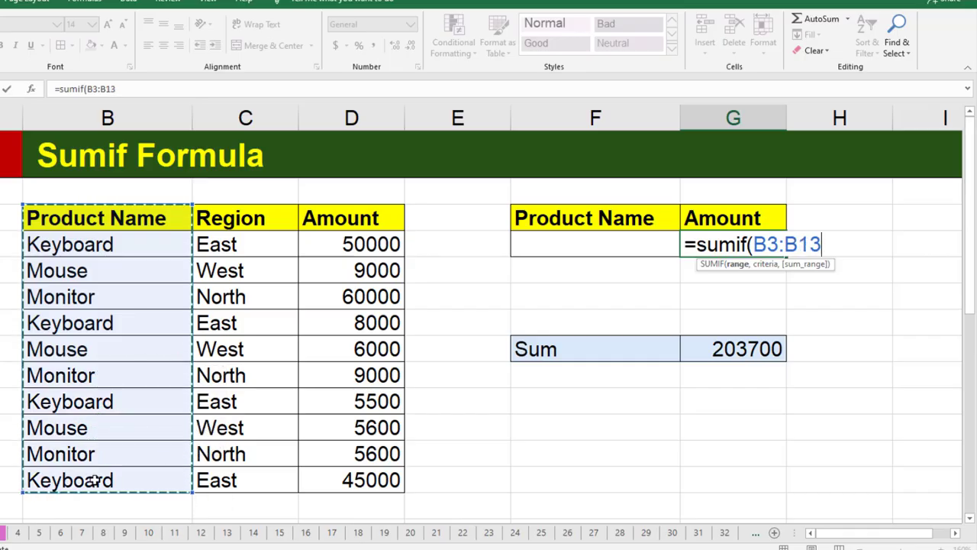
type(",")
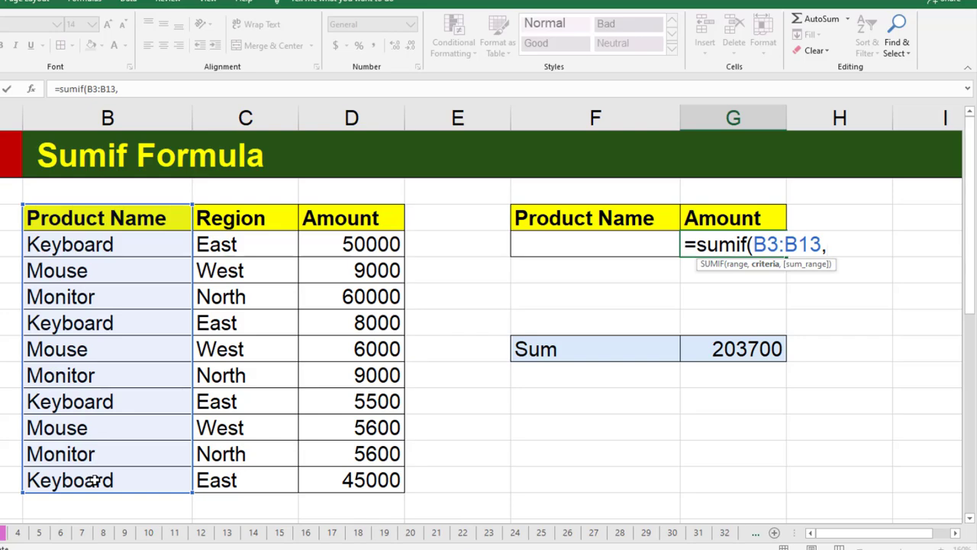
left_click(579, 241)
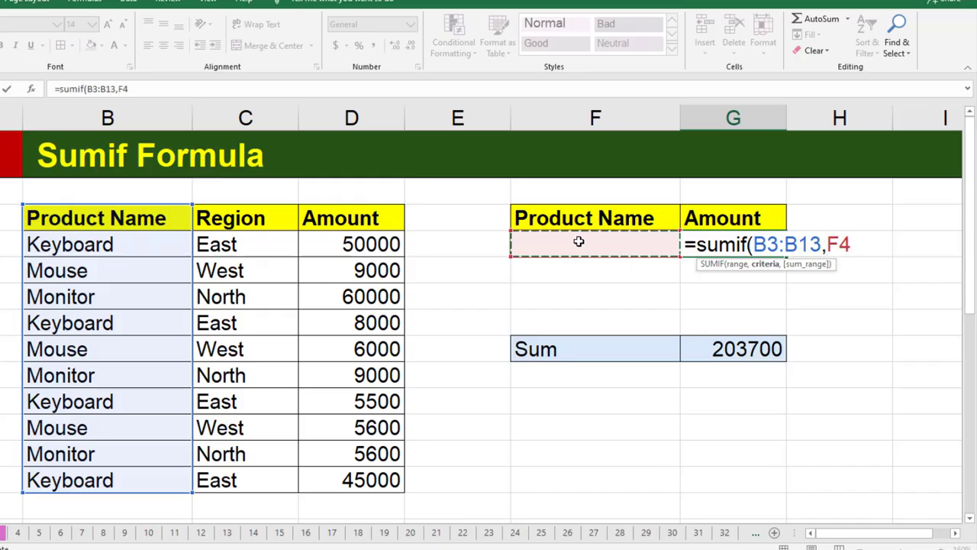
type(",")
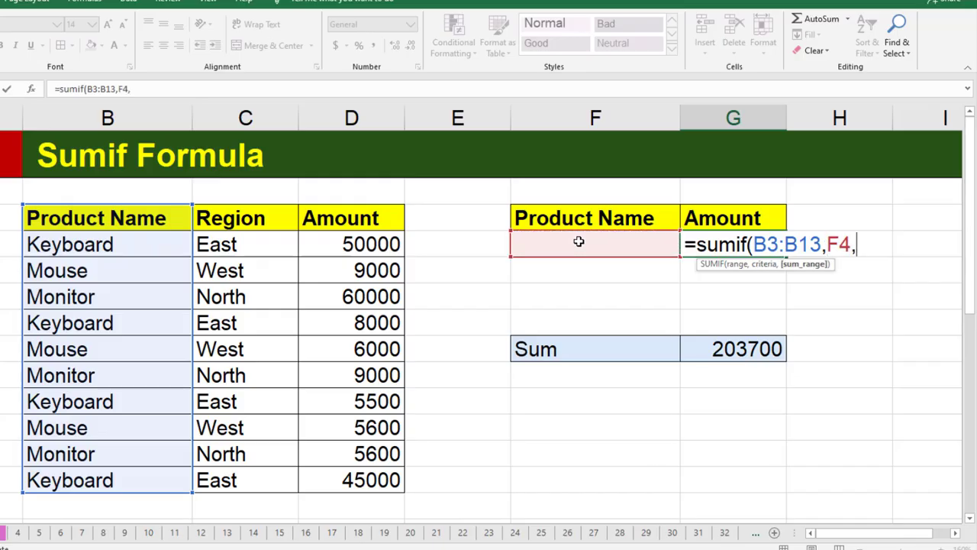
left_click_drag(374, 245, 371, 479)
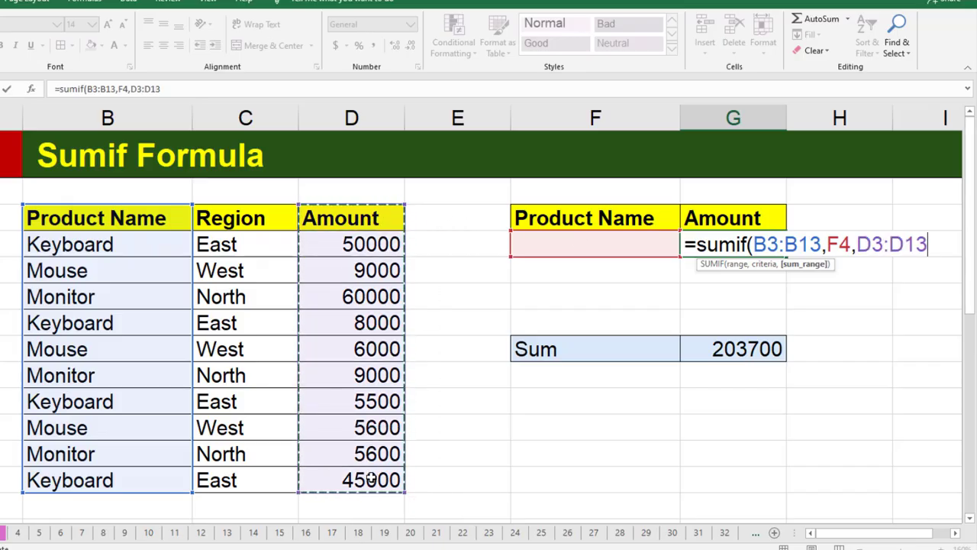
type(")")
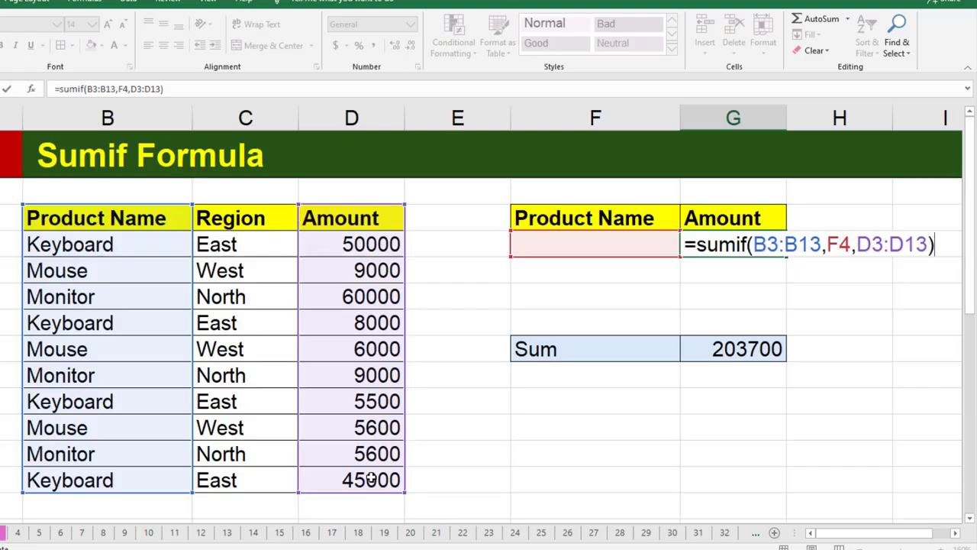
key("Return")
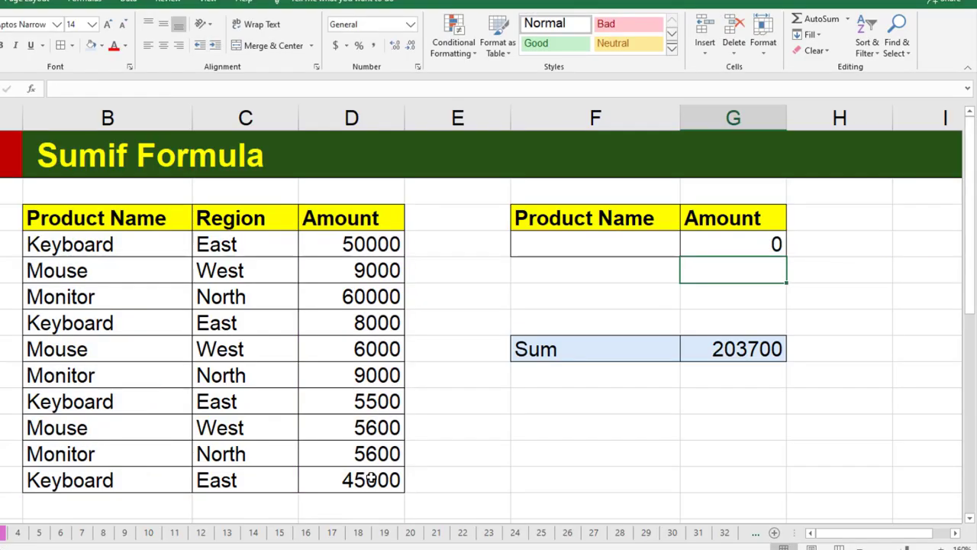
- Enter mouse as the product name in F4 and check the SUMIF amount beside it
left_click(588, 243)
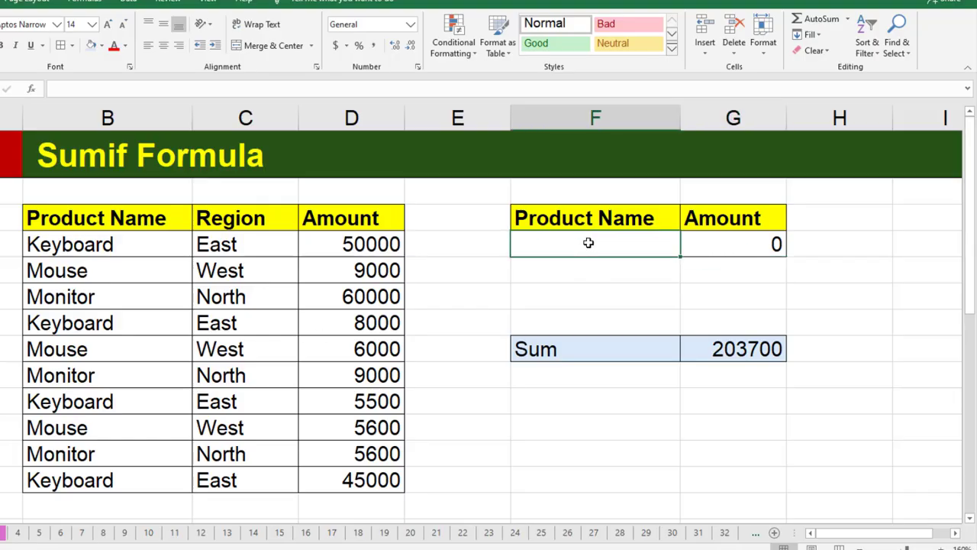
type("mouse")
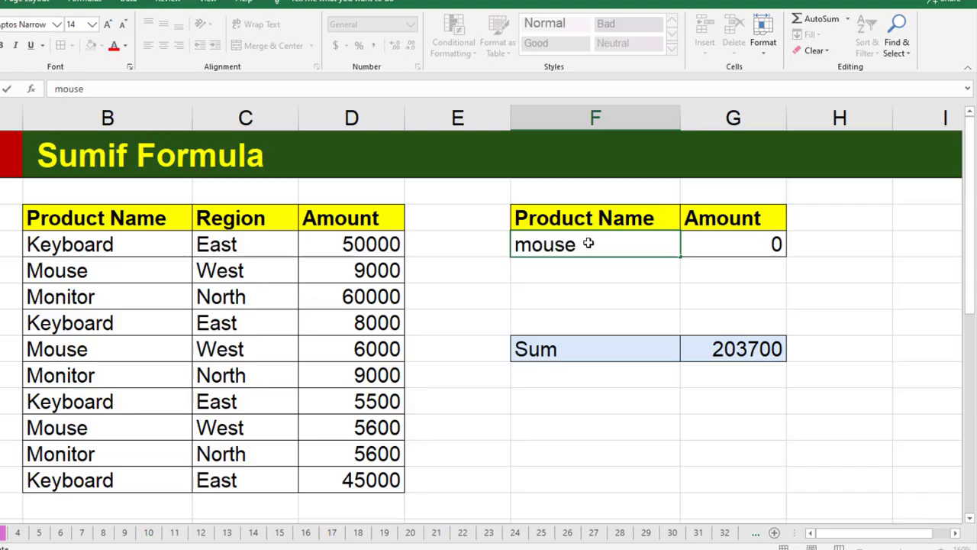
key("Return")
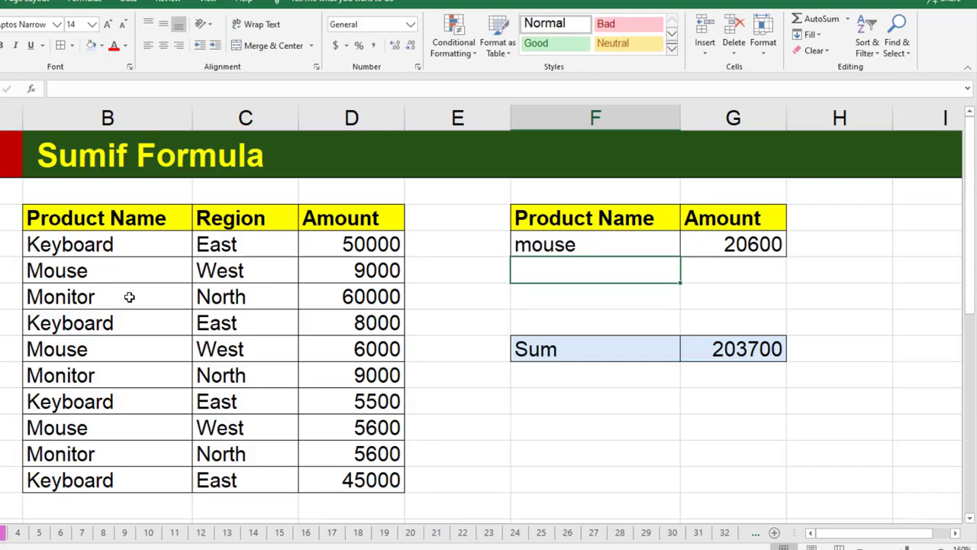
left_click(88, 281)
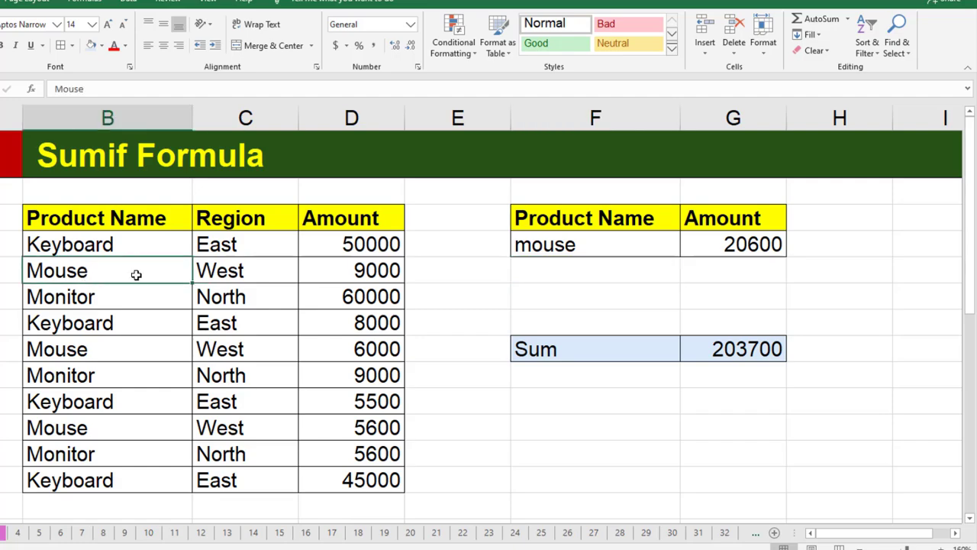
left_click(756, 244)
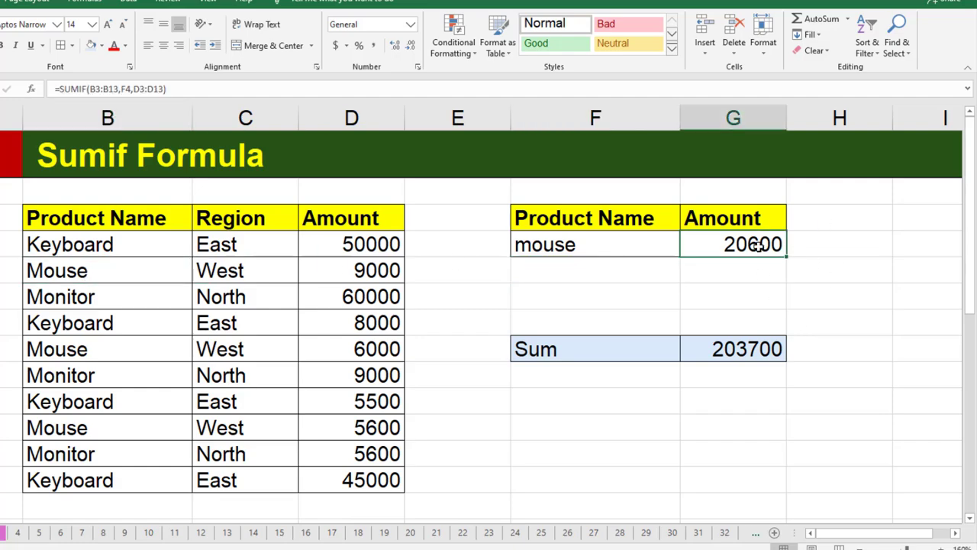
- Change the product name in F4 to keyboard
left_click(632, 245)
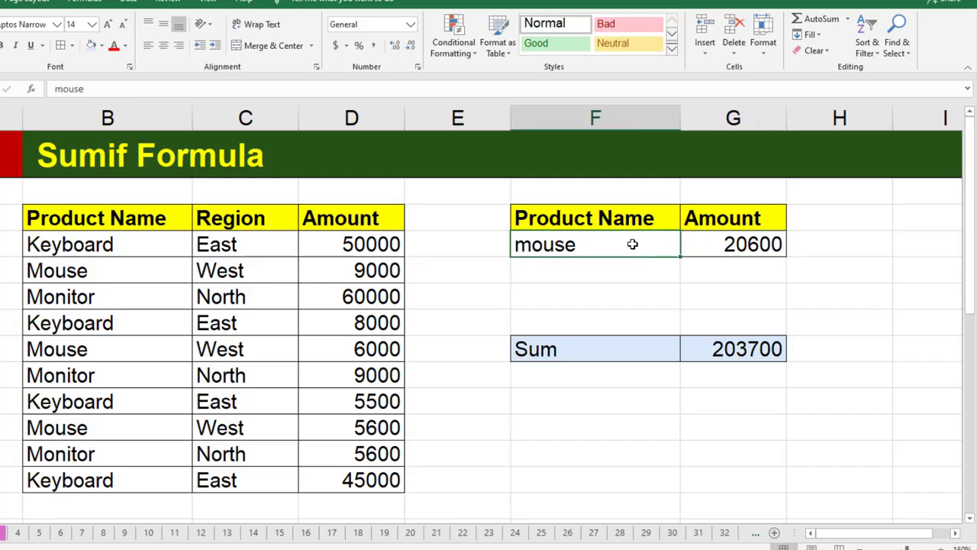
type("key")
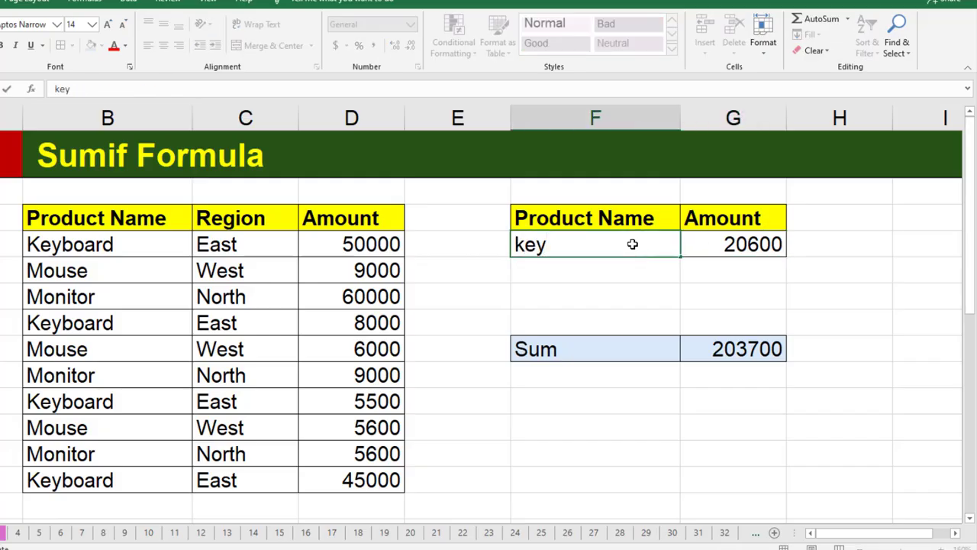
type("board")
key("Return")
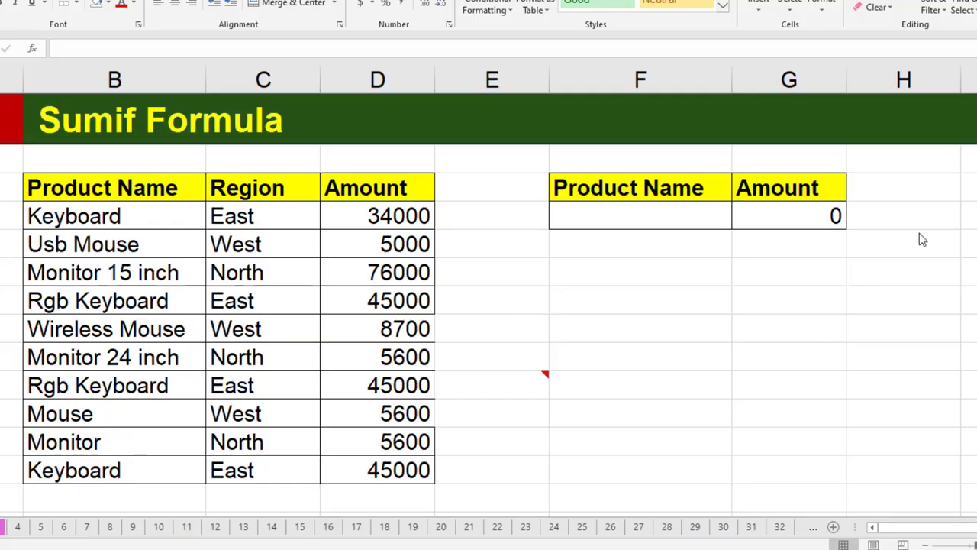
- Replace the Amount formula in G17 of the second table with =SUMIF(B16:B26,F17,D16:D26)
left_click(786, 213)
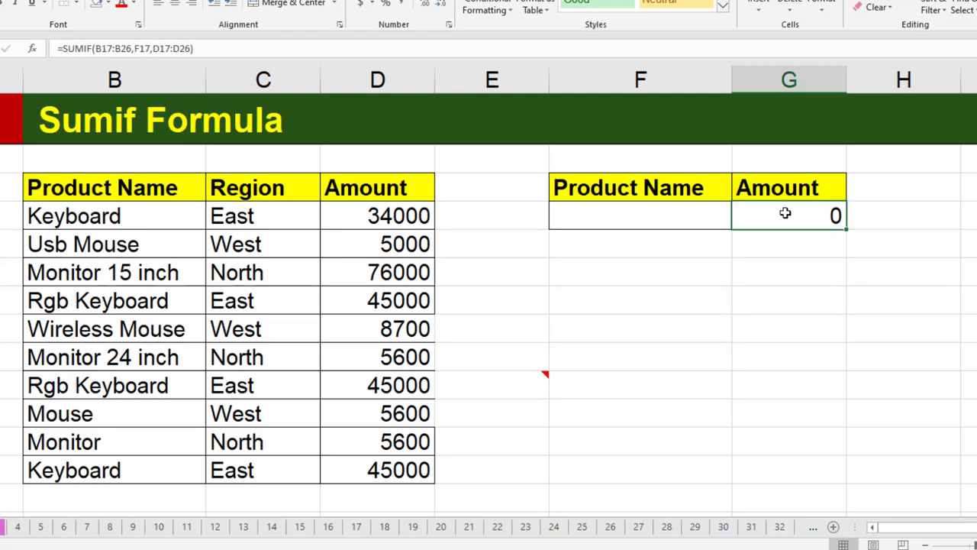
type("=s")
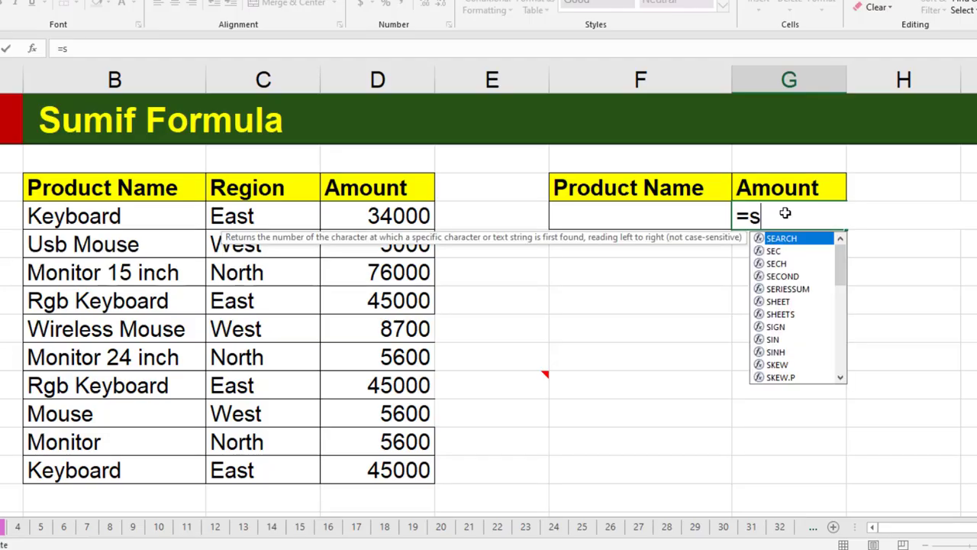
type("umif")
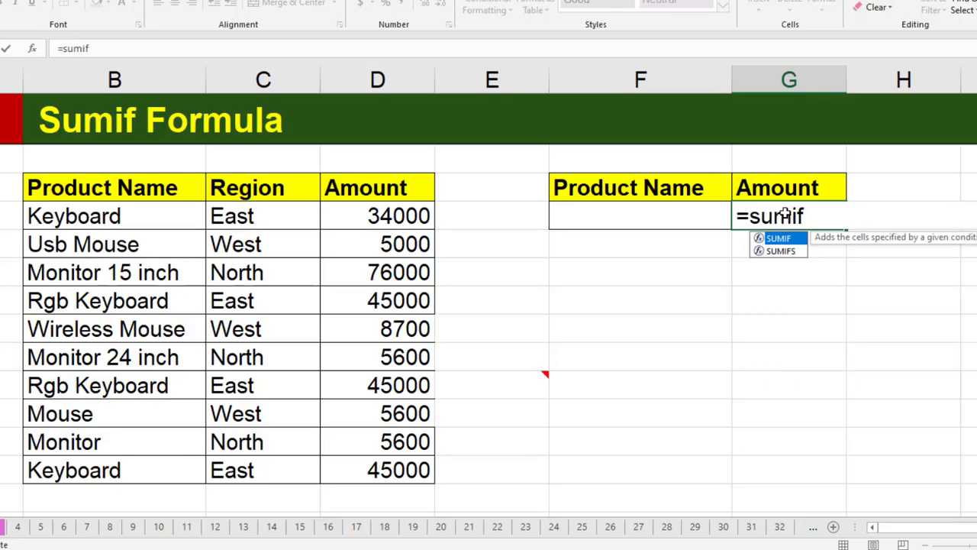
type("(")
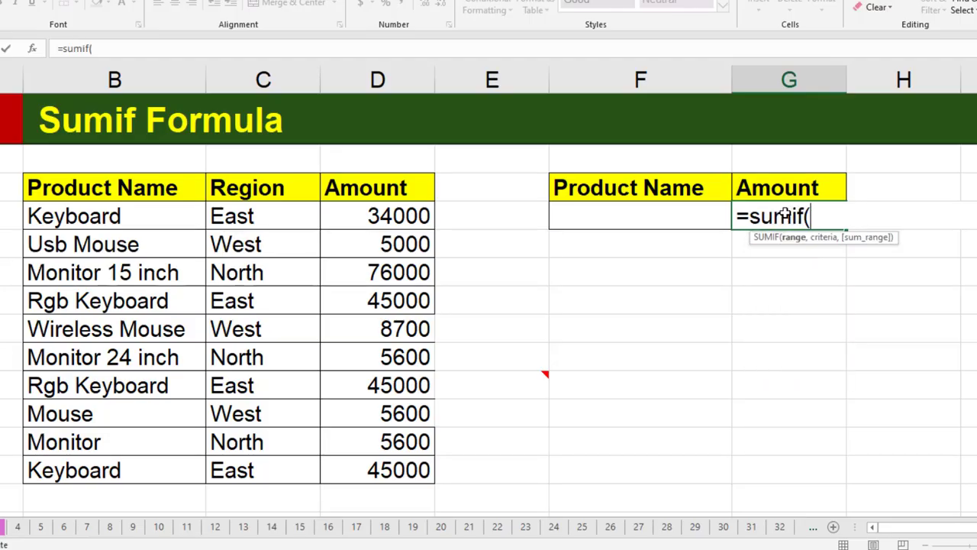
left_click_drag(107, 188, 109, 464)
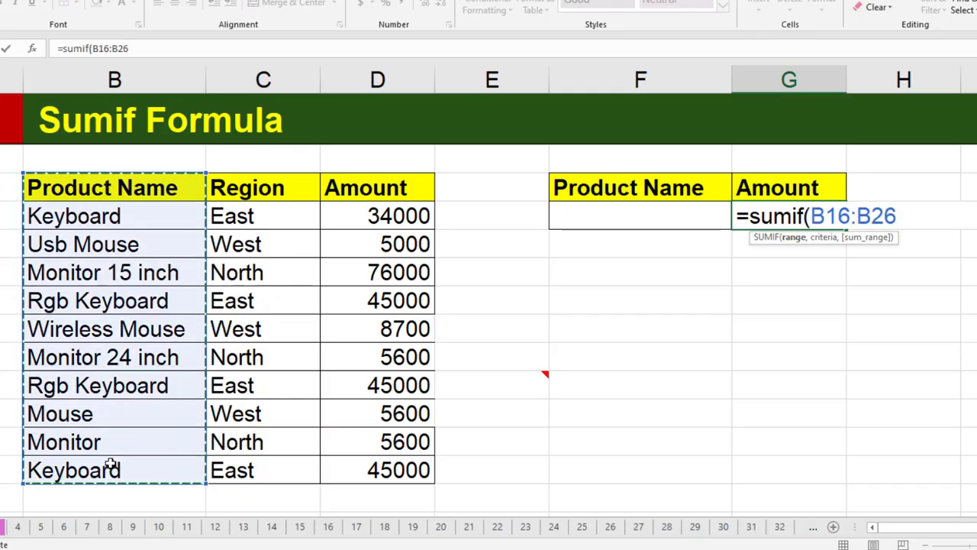
type(",")
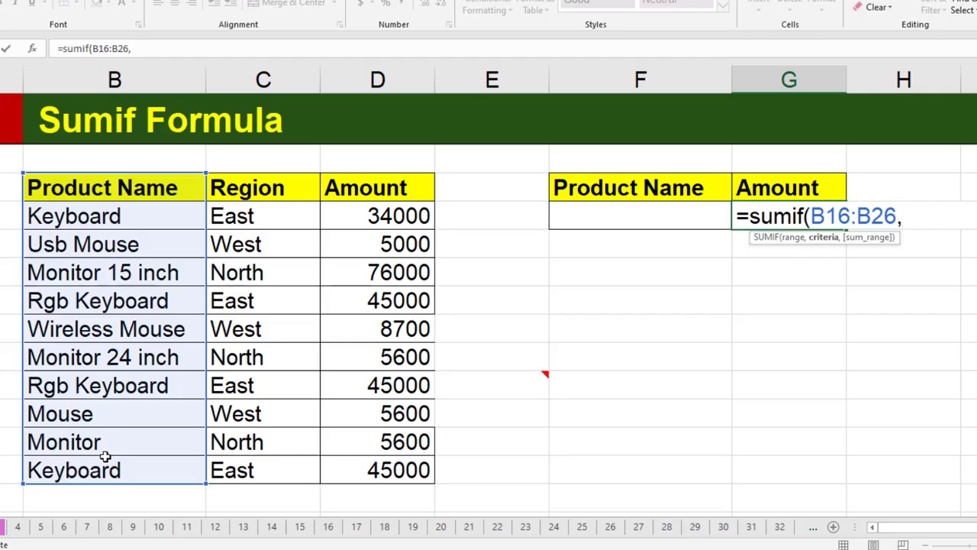
left_click(601, 219)
type(",")
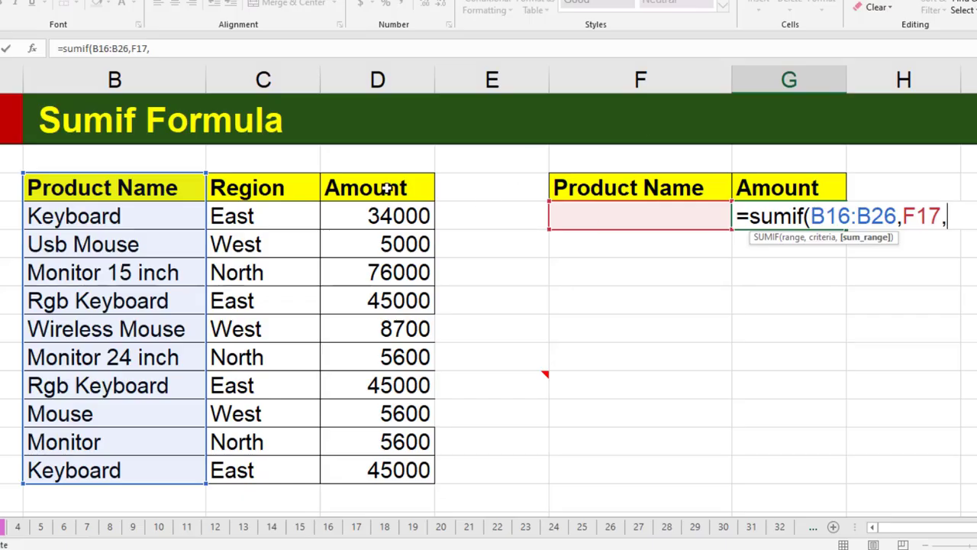
left_click_drag(387, 189, 387, 468)
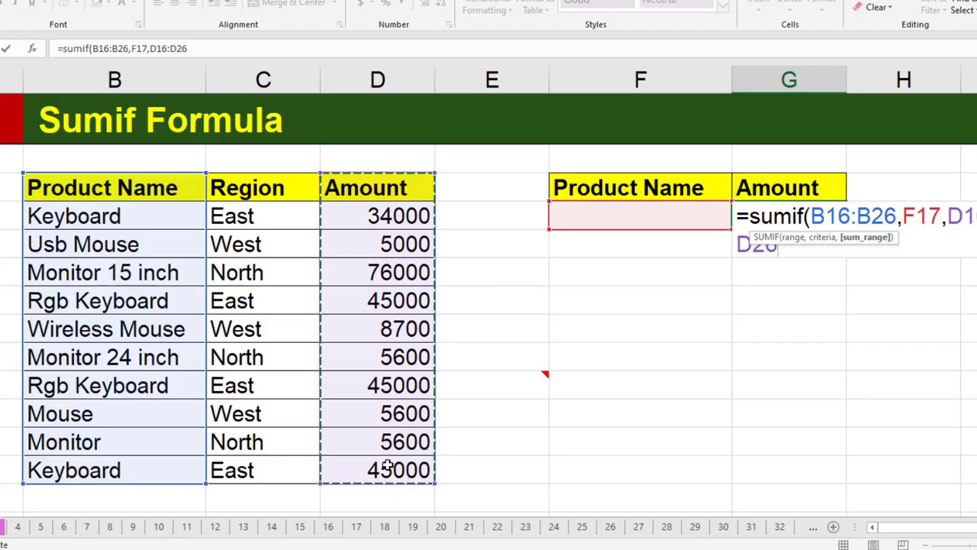
type(")")
key("Return")
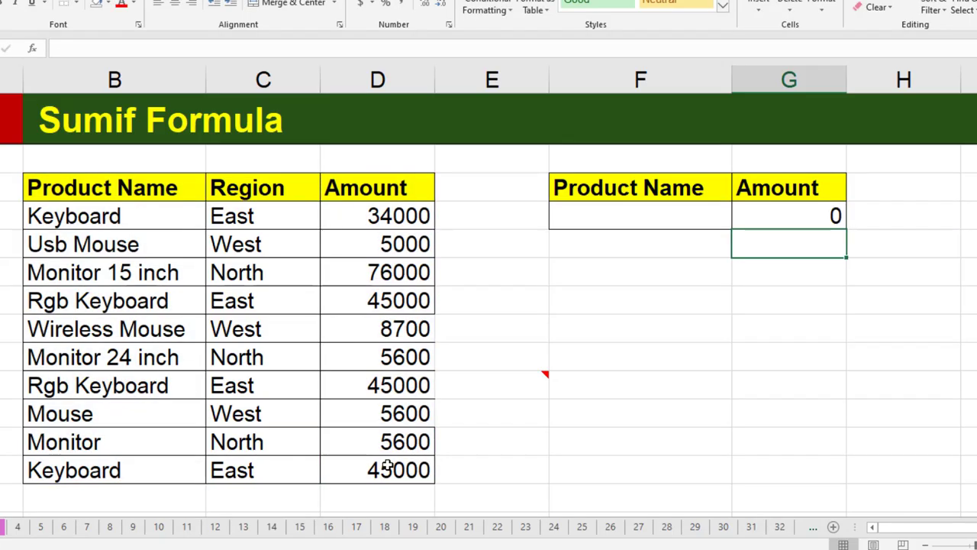
- Enter keyboard as the product name in F17 and check the first matching Keyboard row in the source table
left_click(580, 214)
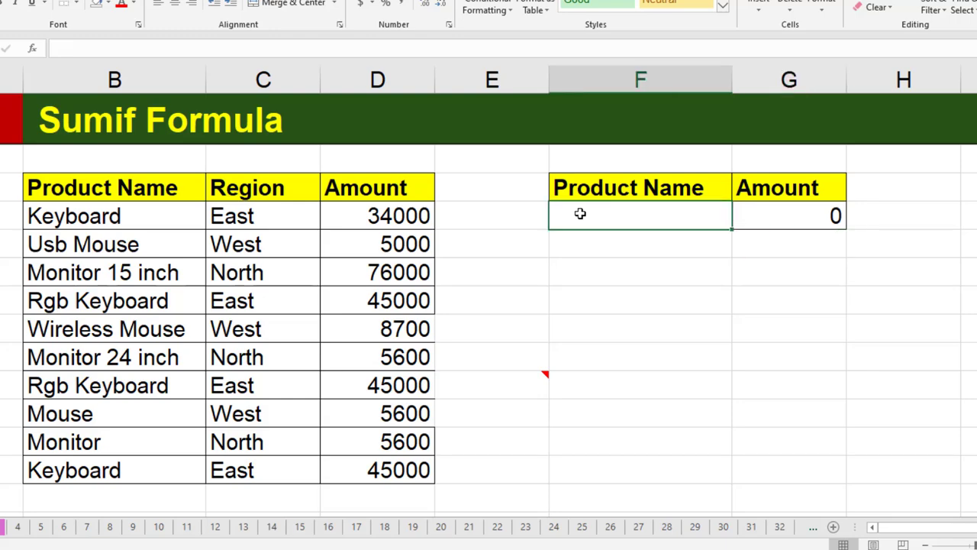
type("key")
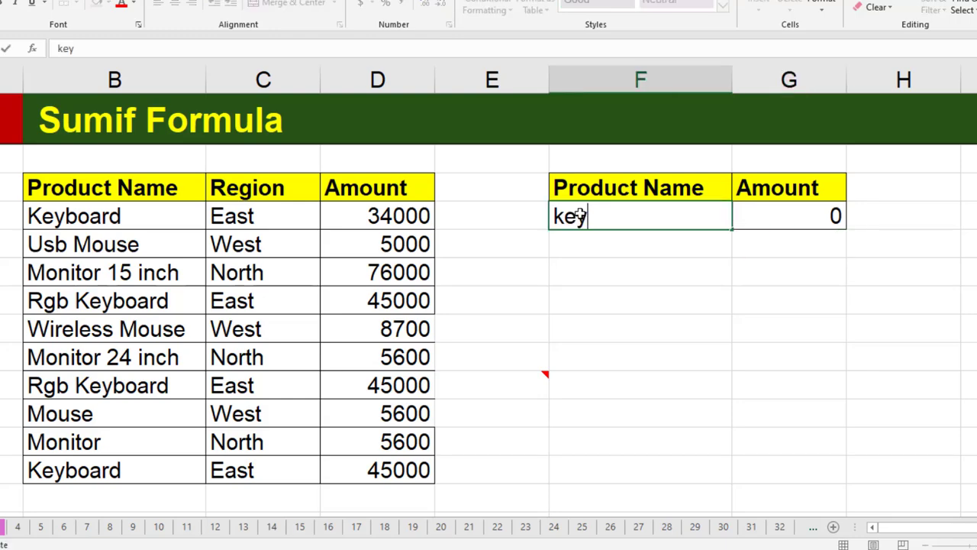
type("board")
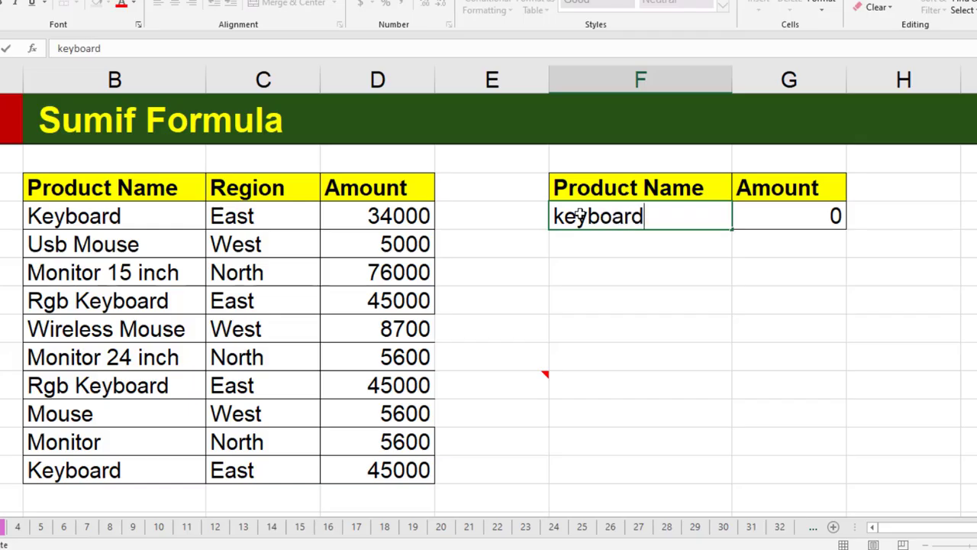
key("Return")
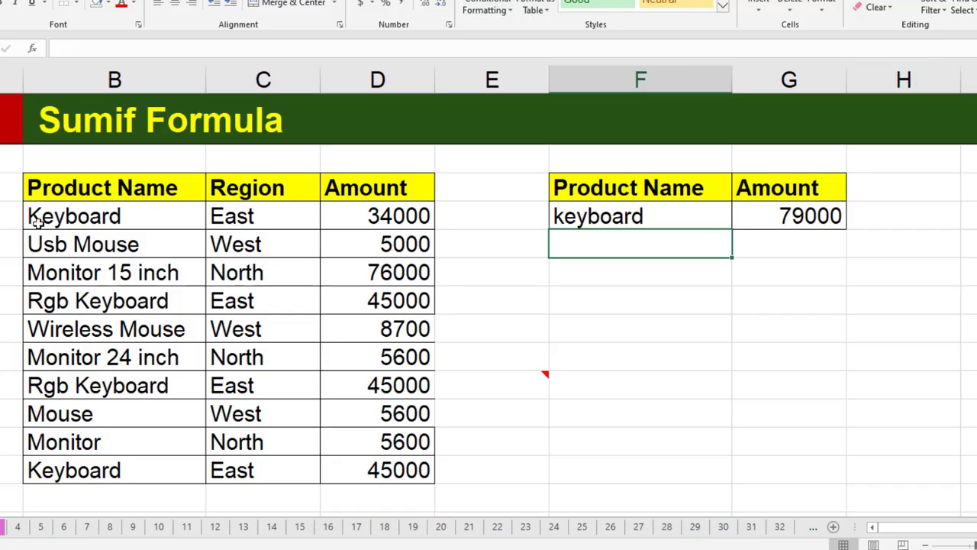
left_click_drag(33, 220, 380, 220)
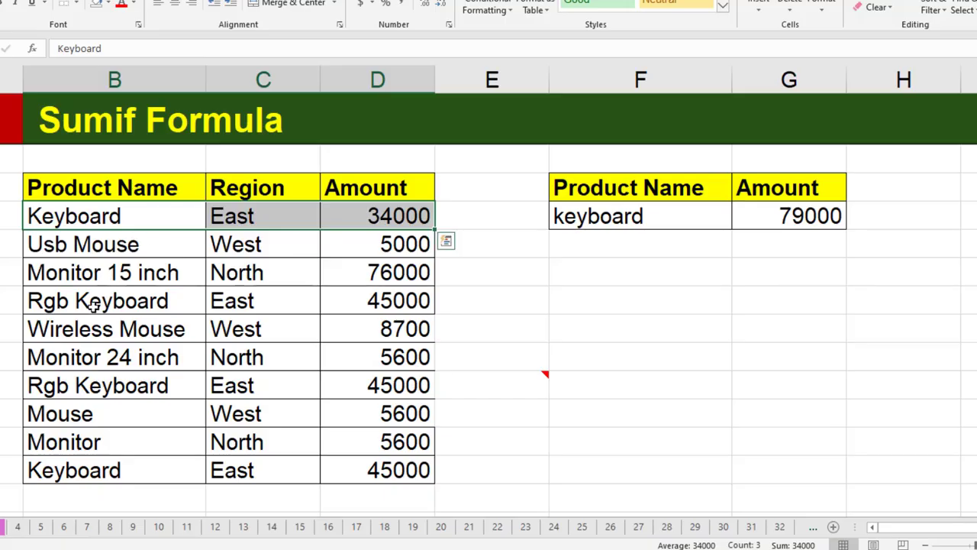
- Examine the Keyboard and Rgb Keyboard rows and their amounts in the source table against the SUMIF amount in G17
left_click_drag(97, 305, 374, 299)
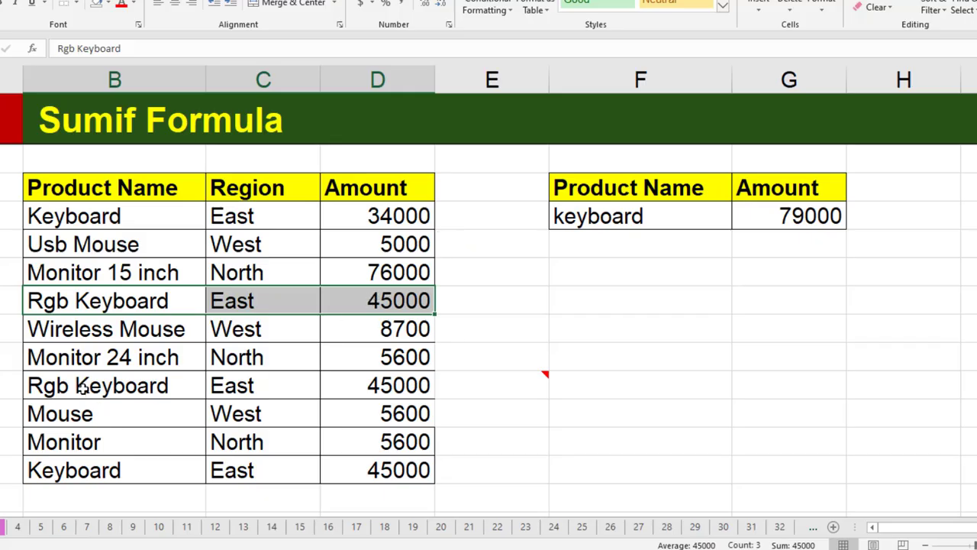
left_click_drag(81, 386, 367, 387)
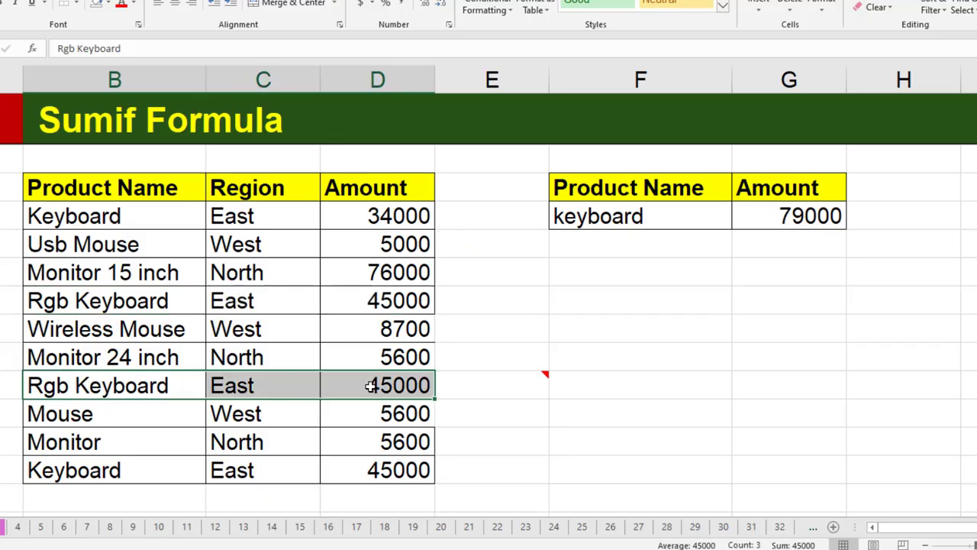
left_click(88, 471)
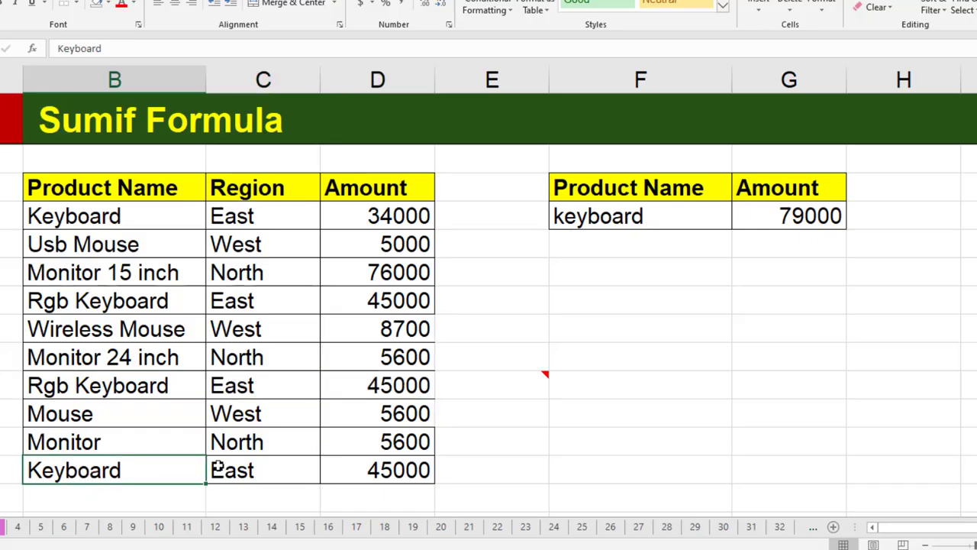
left_click_drag(217, 467, 356, 468)
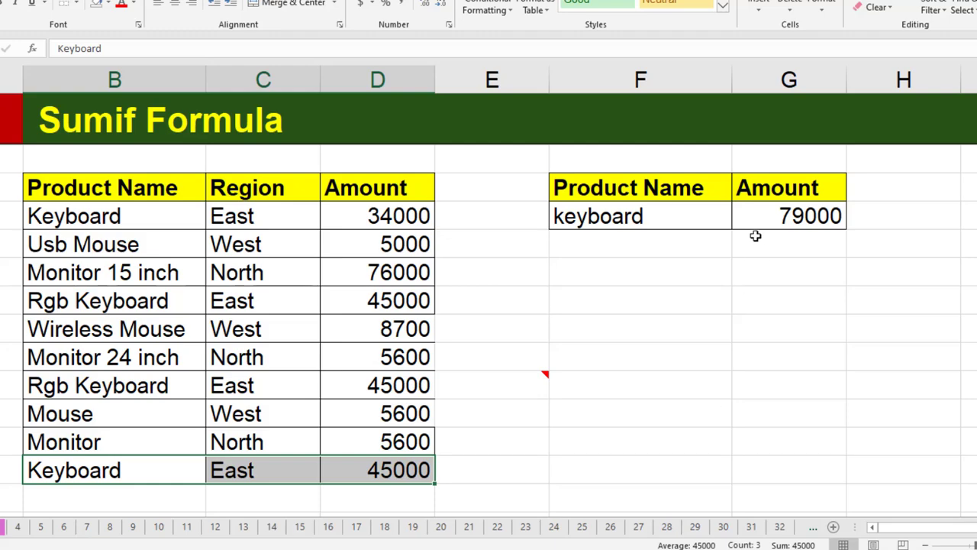
left_click(138, 219)
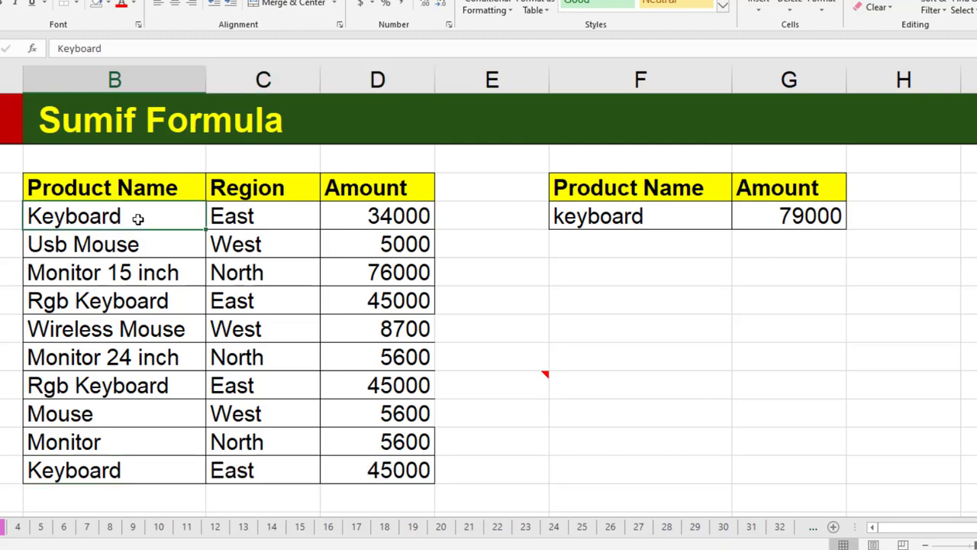
left_click(130, 303)
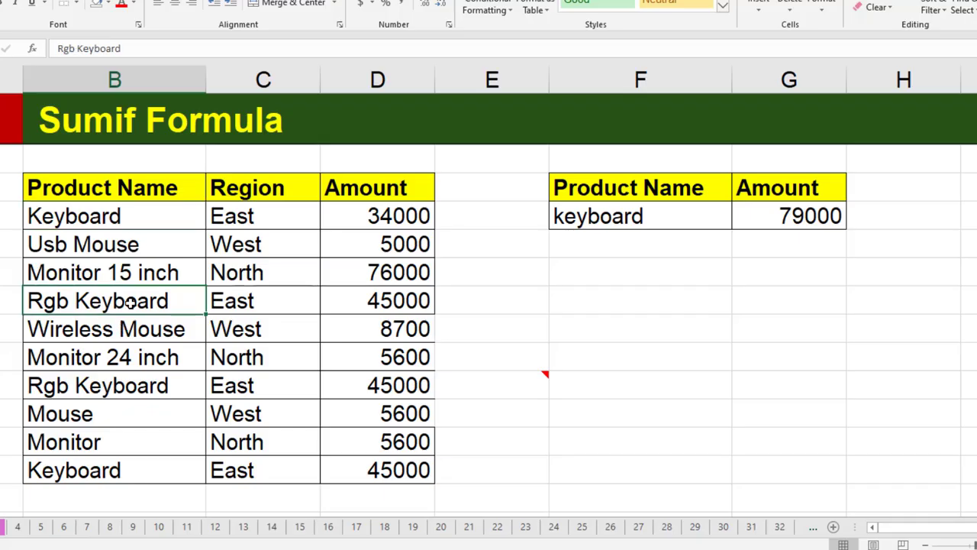
left_click(128, 387)
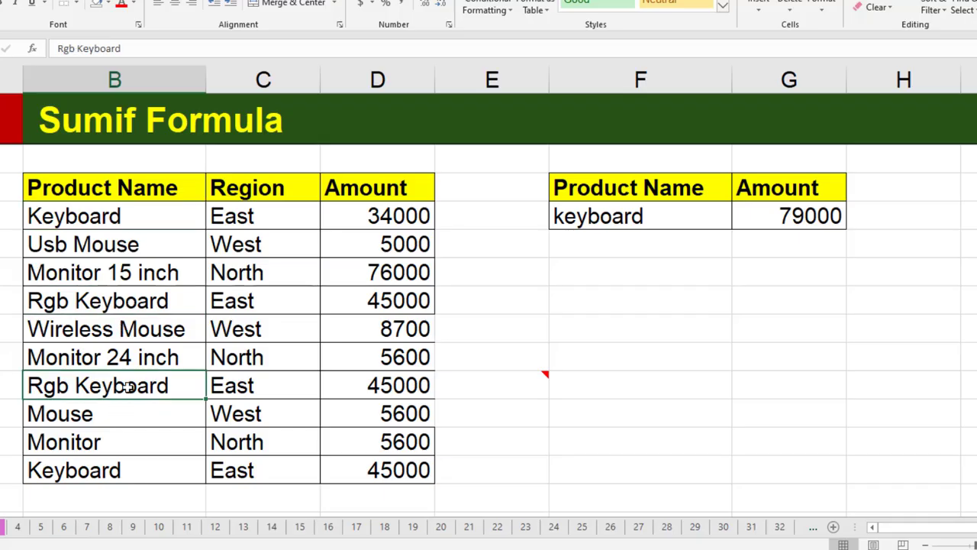
left_click(108, 470)
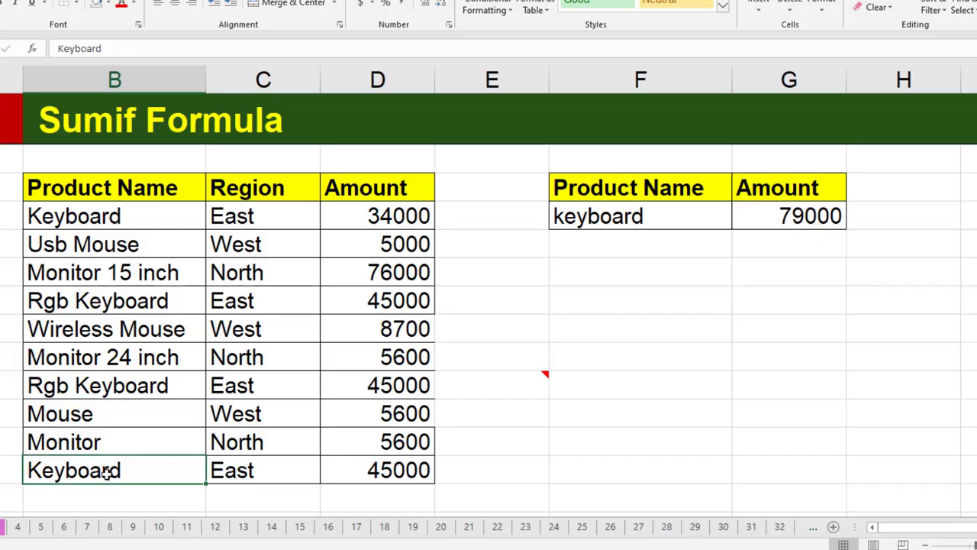
left_click(402, 221)
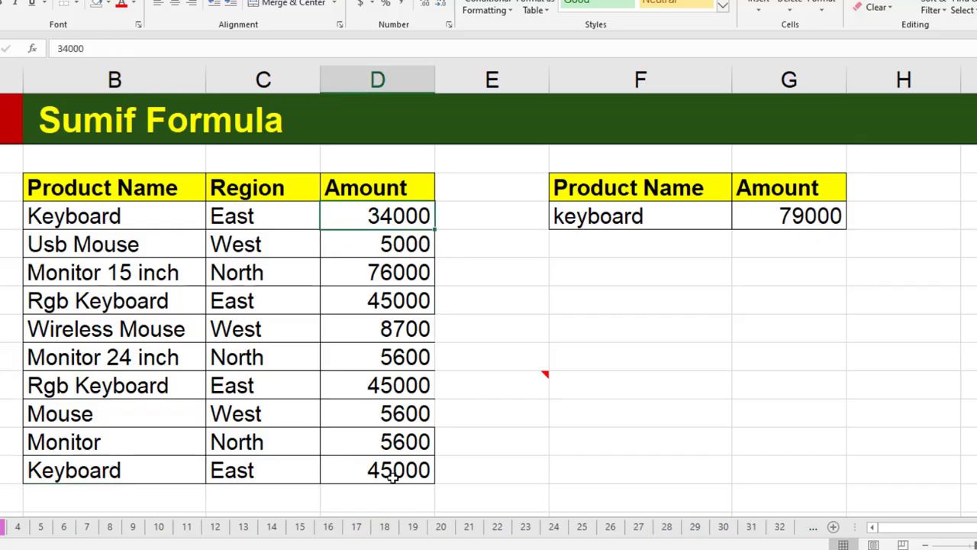
left_click(394, 467)
left_click(774, 216)
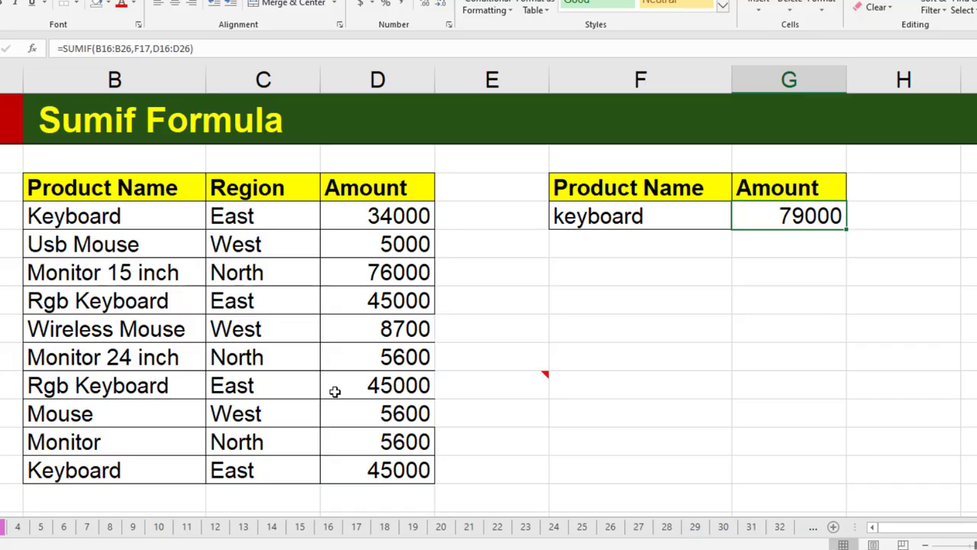
left_click(112, 217)
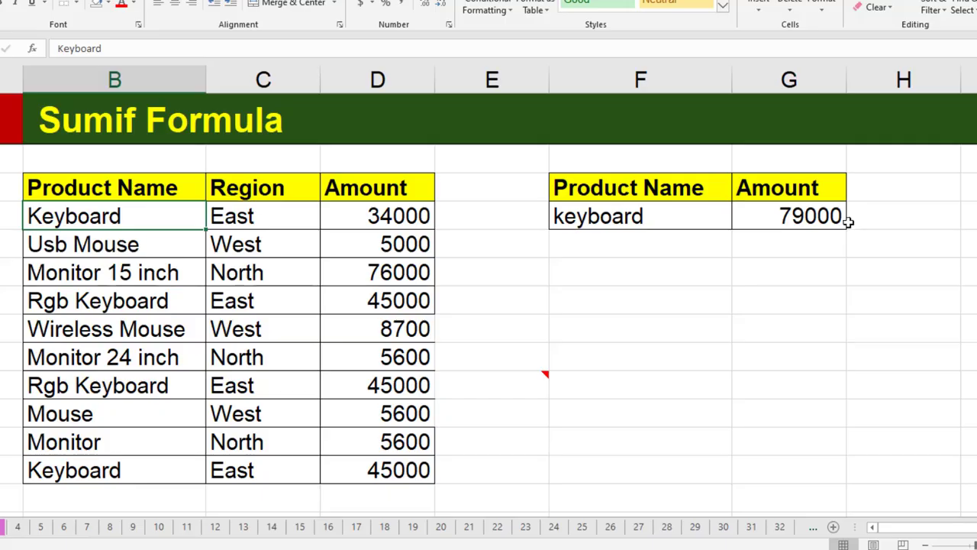
- Change the product name criterion in F17 to *keyboard* so it matches any name containing that word
double_click(577, 217)
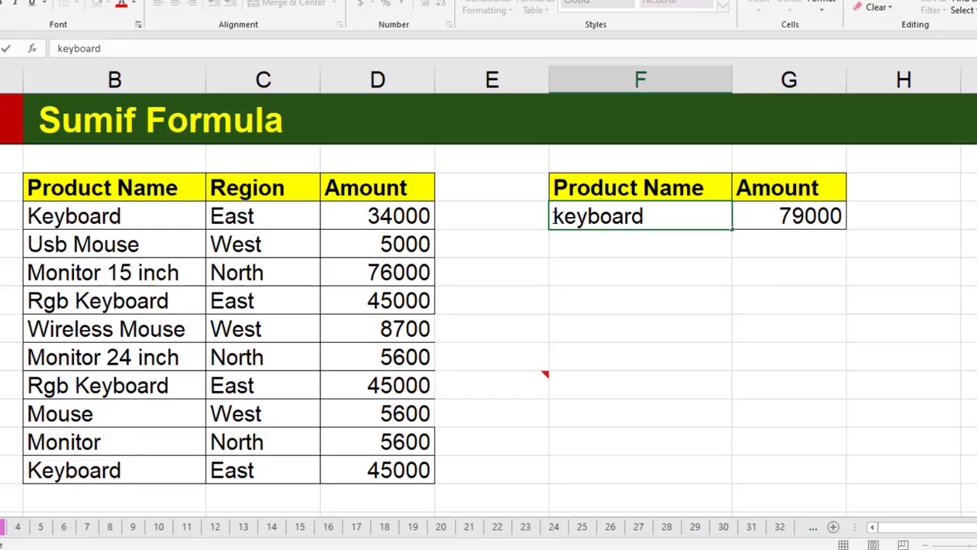
type("*")
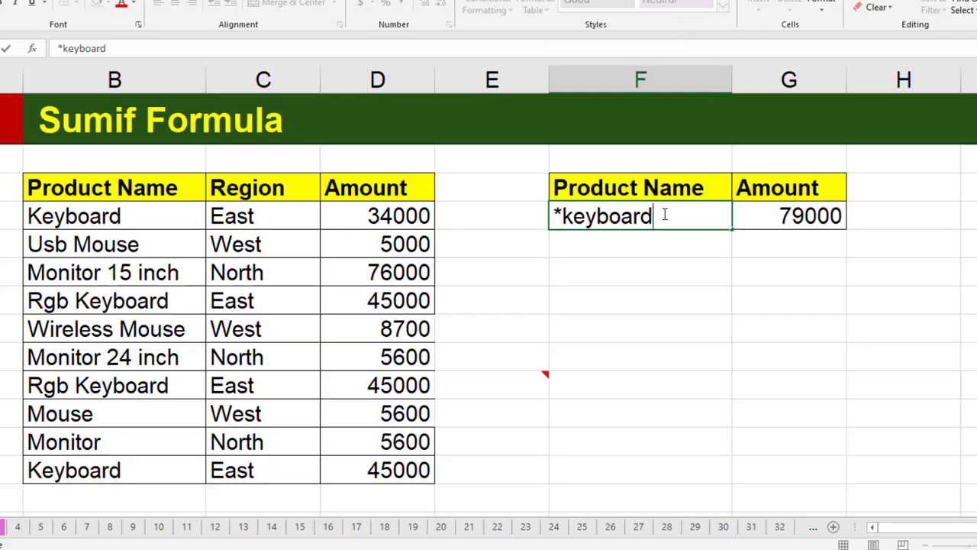
type("*")
key("Return")
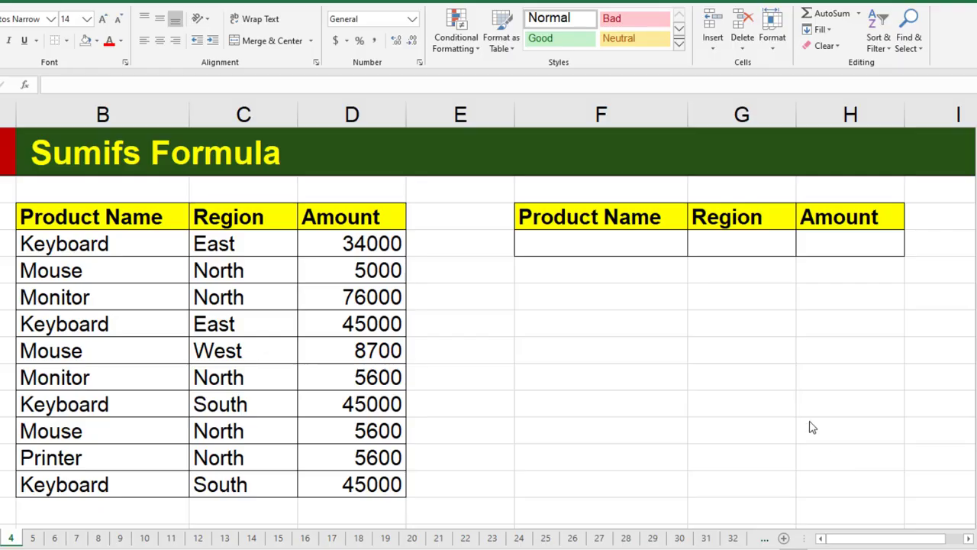
- Review the Sumifs Formula source table and the empty Product Name and Region criteria cells beside it
left_click(568, 331)
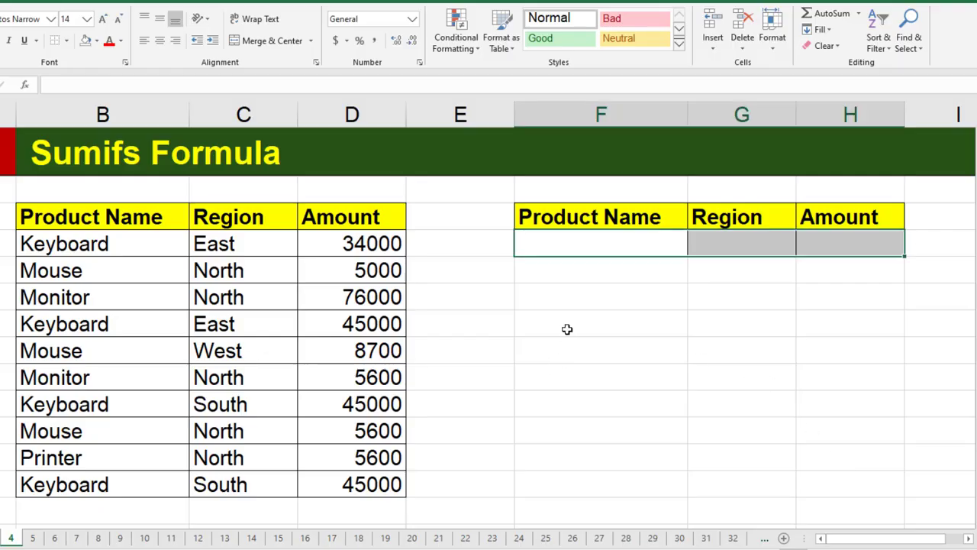
left_click(569, 330)
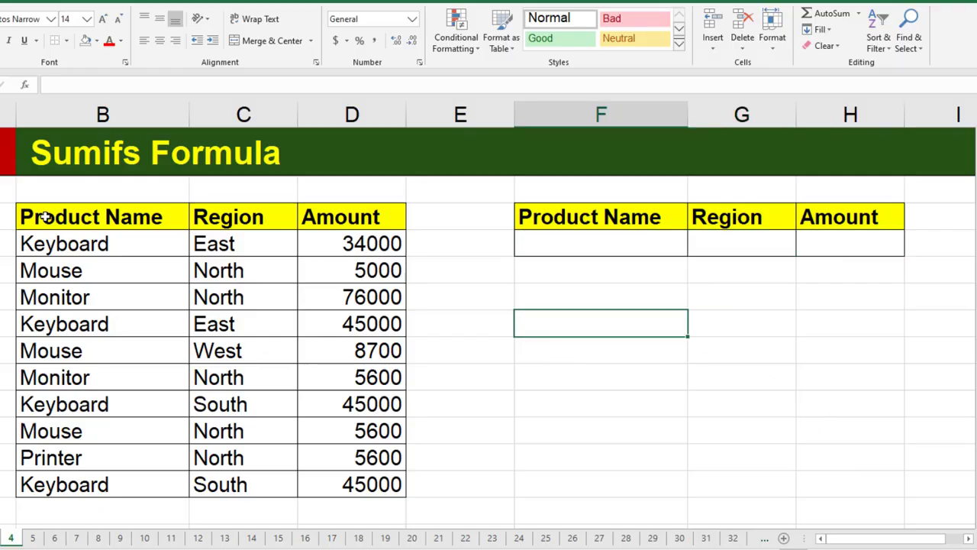
left_click_drag(46, 220, 328, 486)
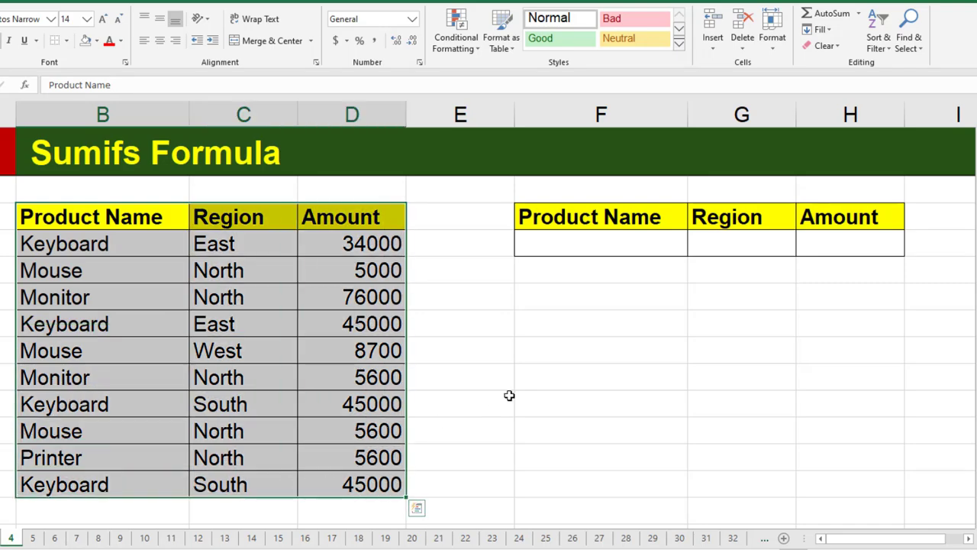
left_click(534, 390)
left_click(88, 245)
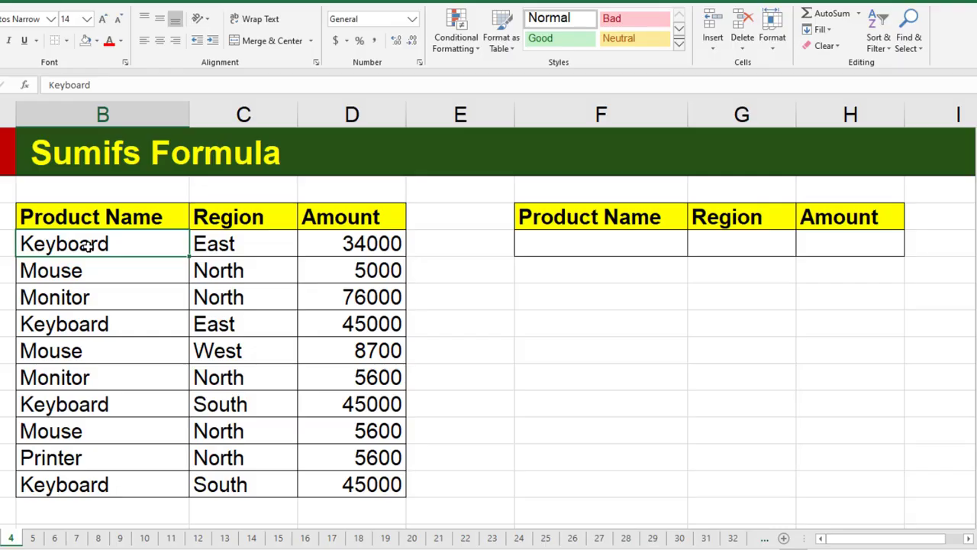
left_click(250, 242)
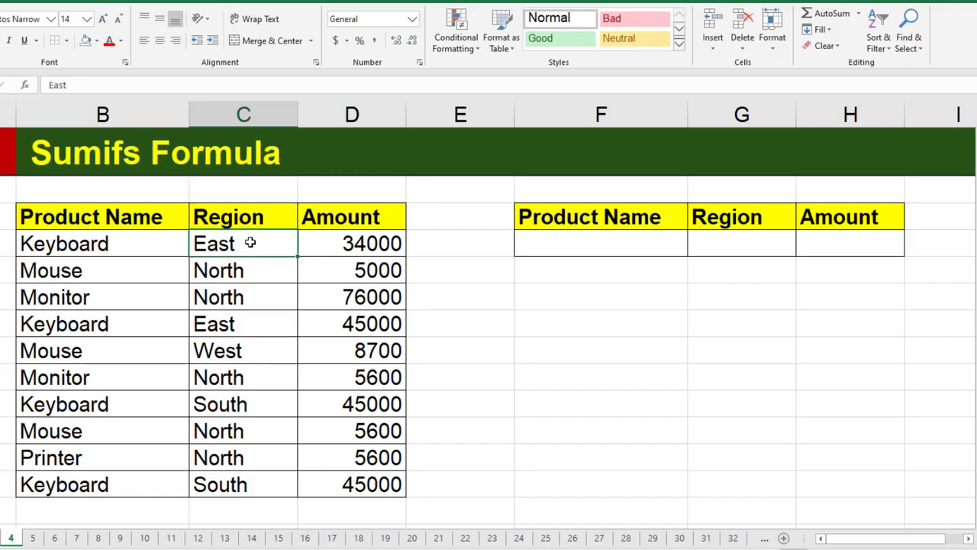
left_click(594, 239)
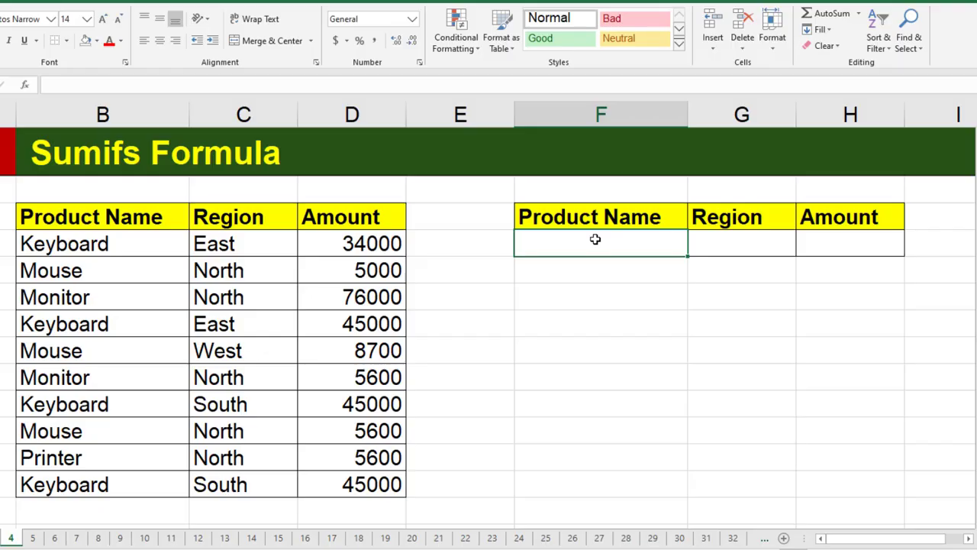
left_click(732, 237)
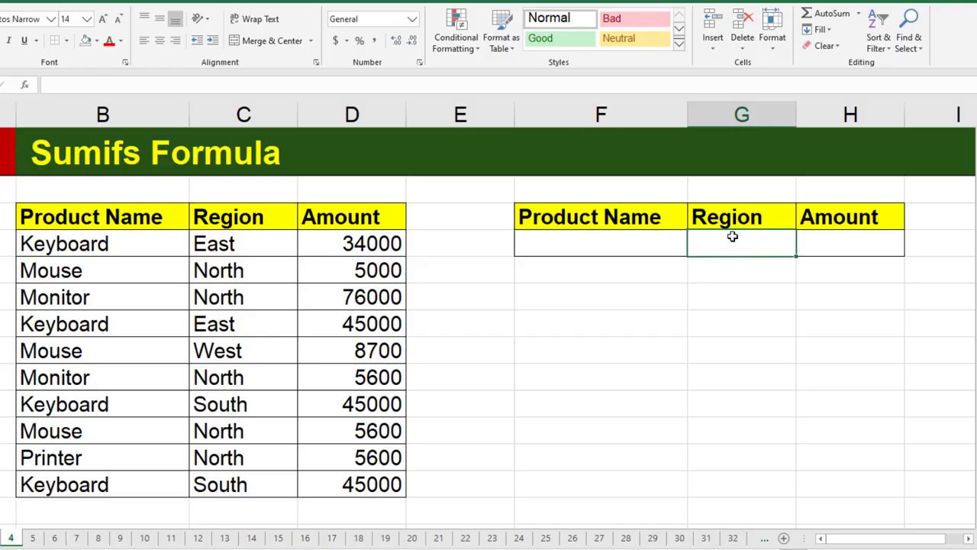
- Start a SUMIFS formula in the Amount cell H4 with D3:D13 as the sum range
left_click(842, 240)
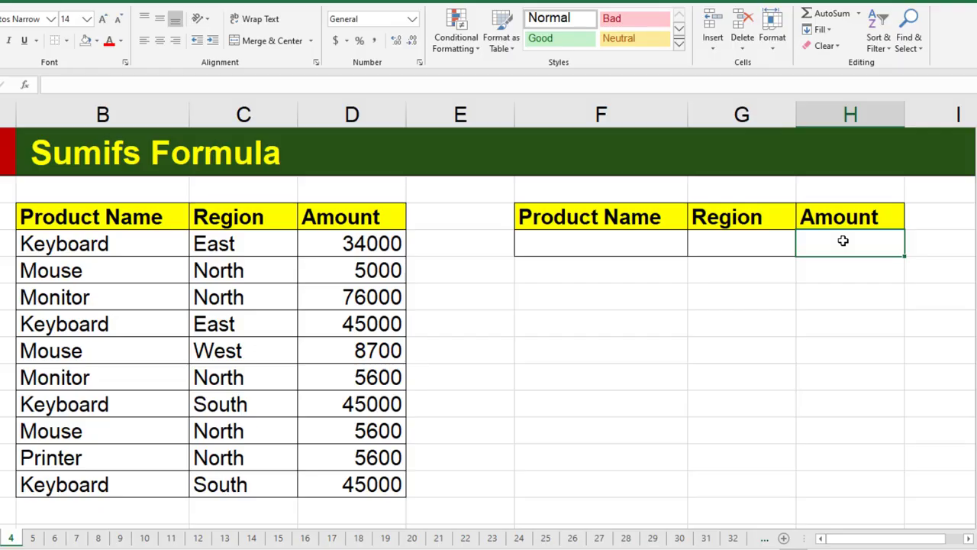
type("=")
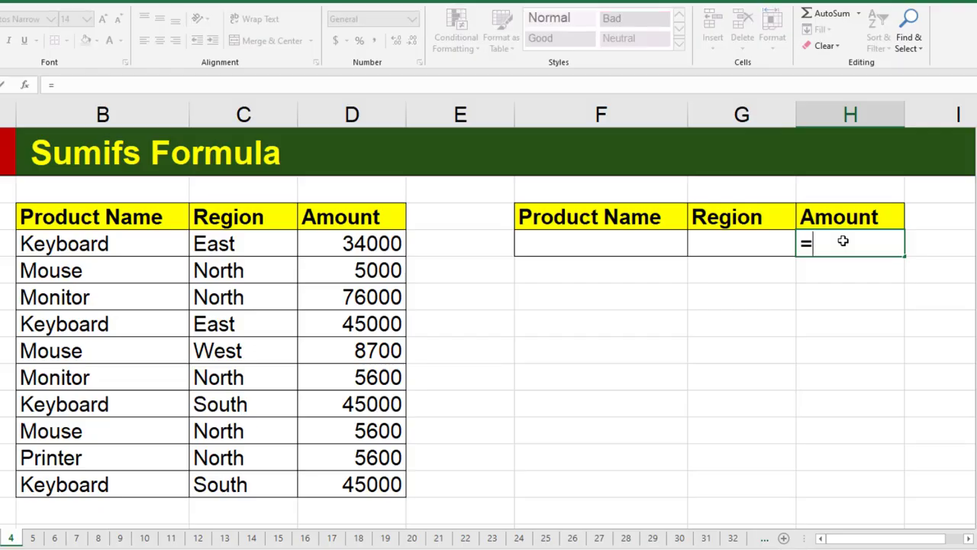
type("sumi")
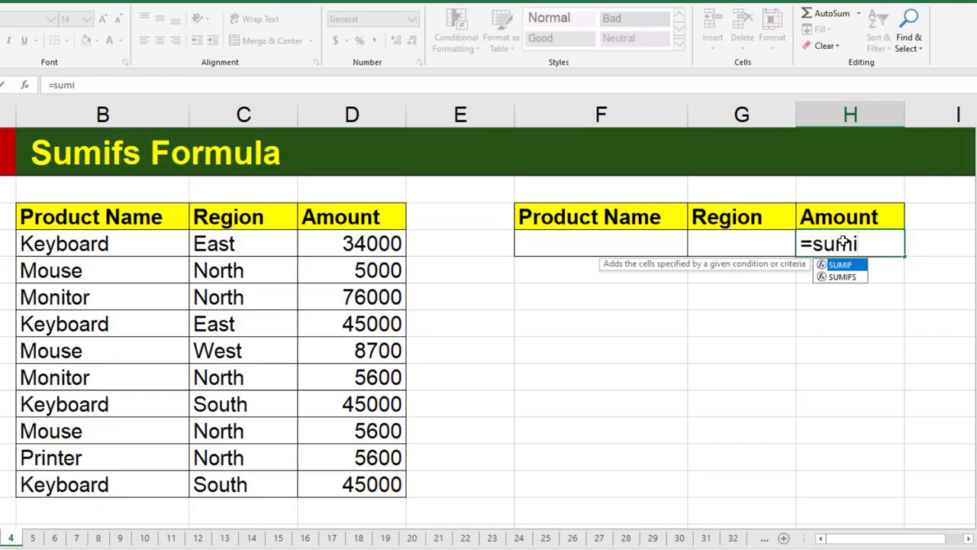
type("fs")
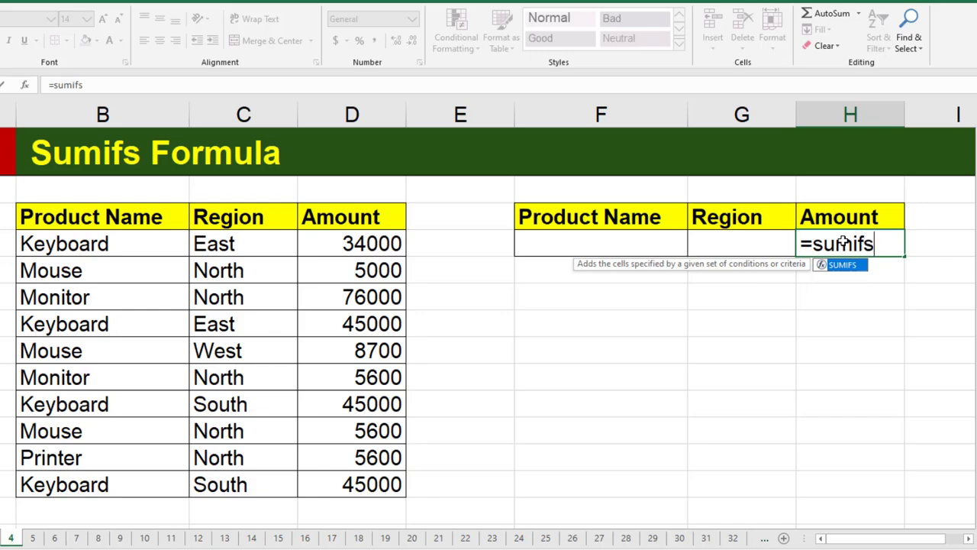
type("(")
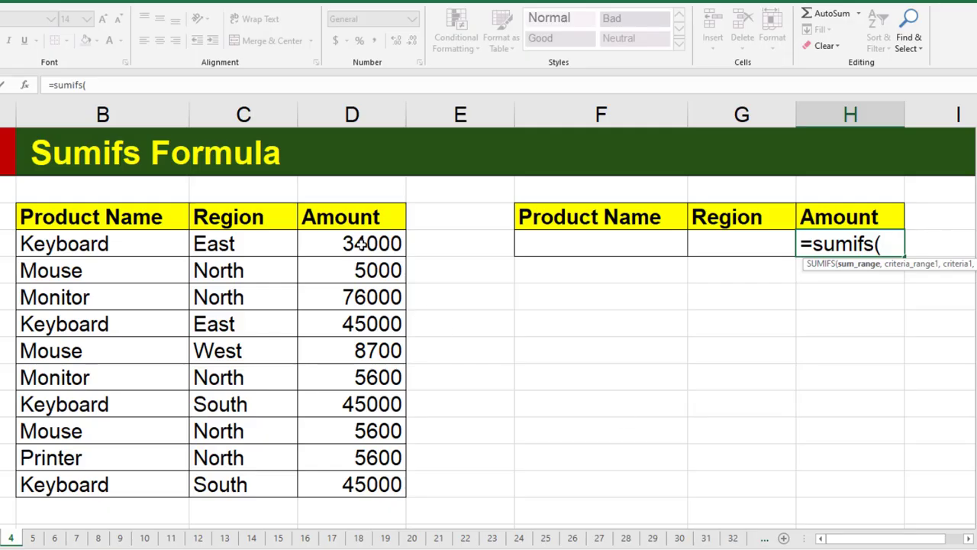
left_click_drag(352, 218, 346, 479)
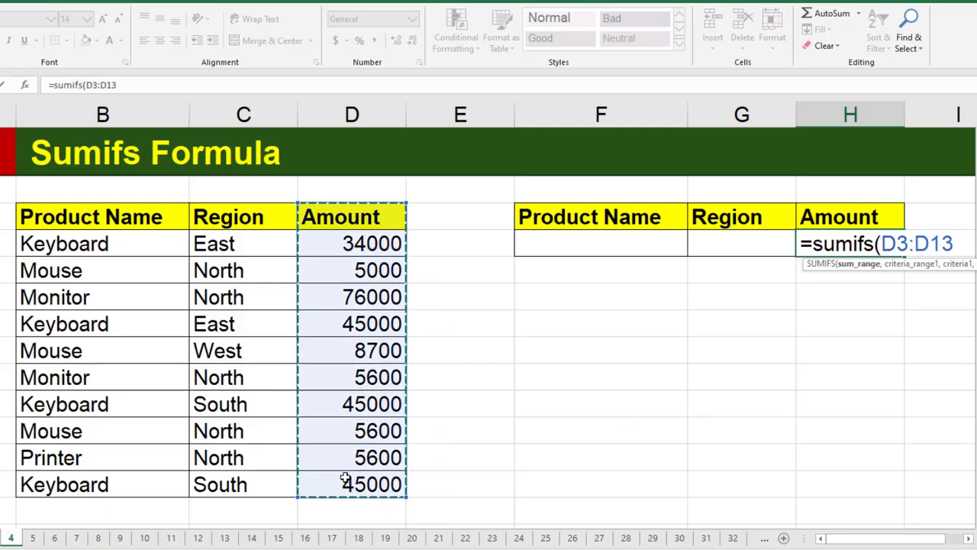
type(",")
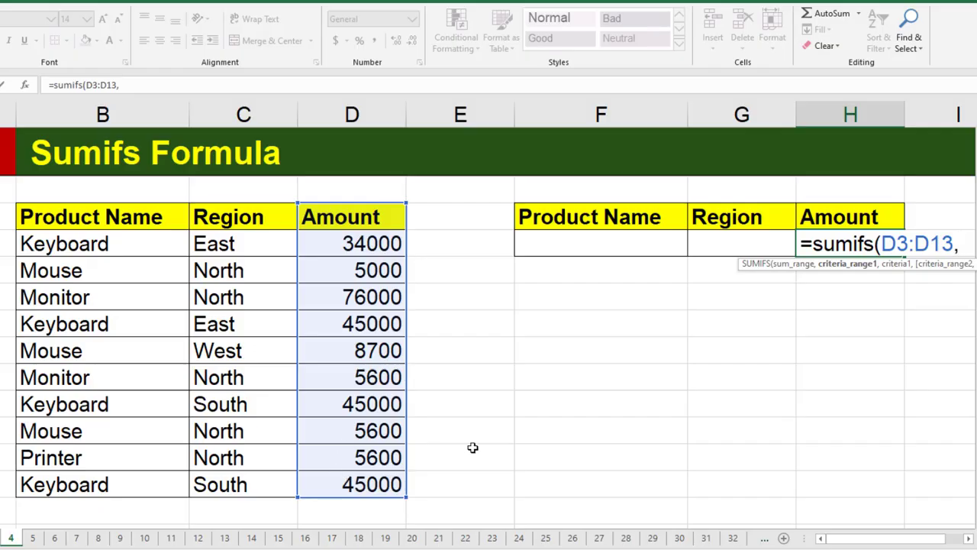
- Add B3:B13 as the first criteria range and F4 as its product name criterion in the H4 SUMIFS formula
left_click(82, 220)
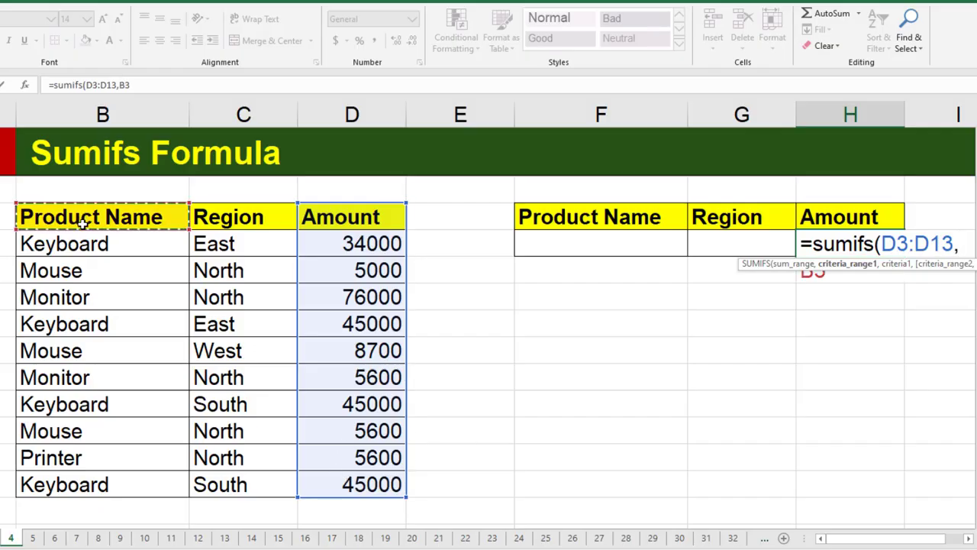
left_click_drag(83, 221, 67, 484)
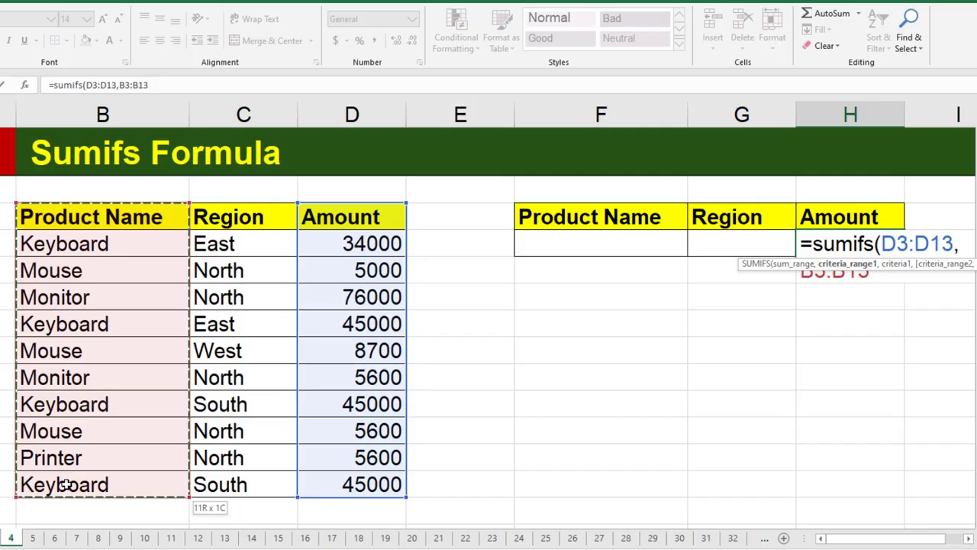
type(",")
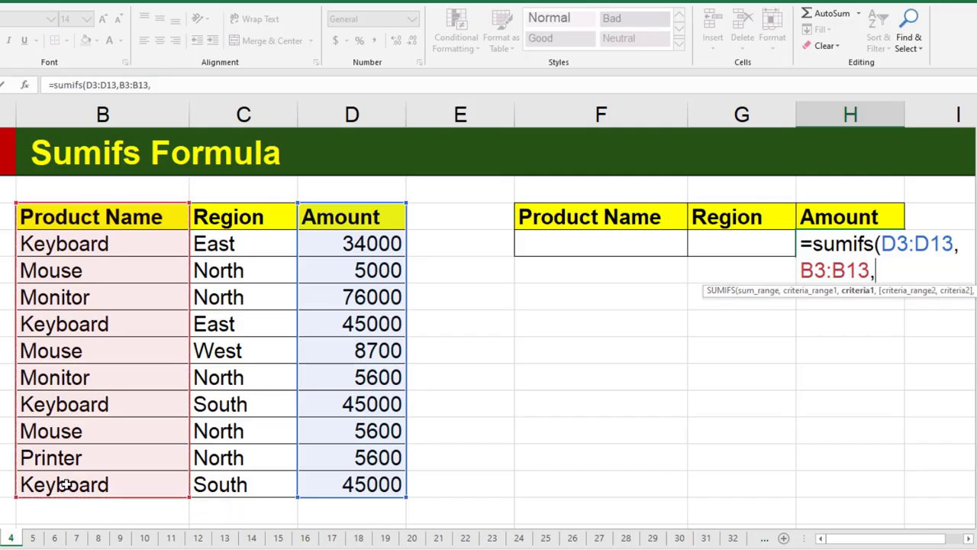
left_click(560, 242)
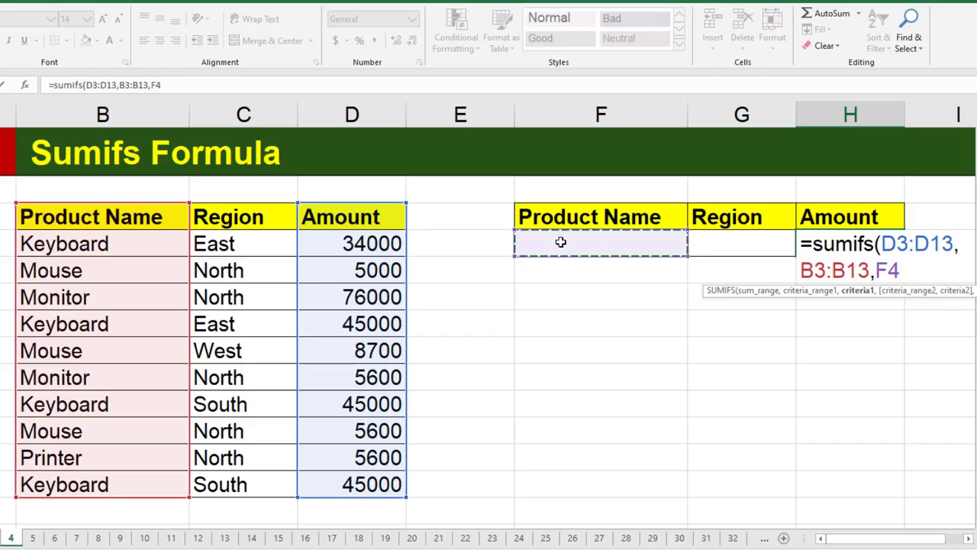
type(",")
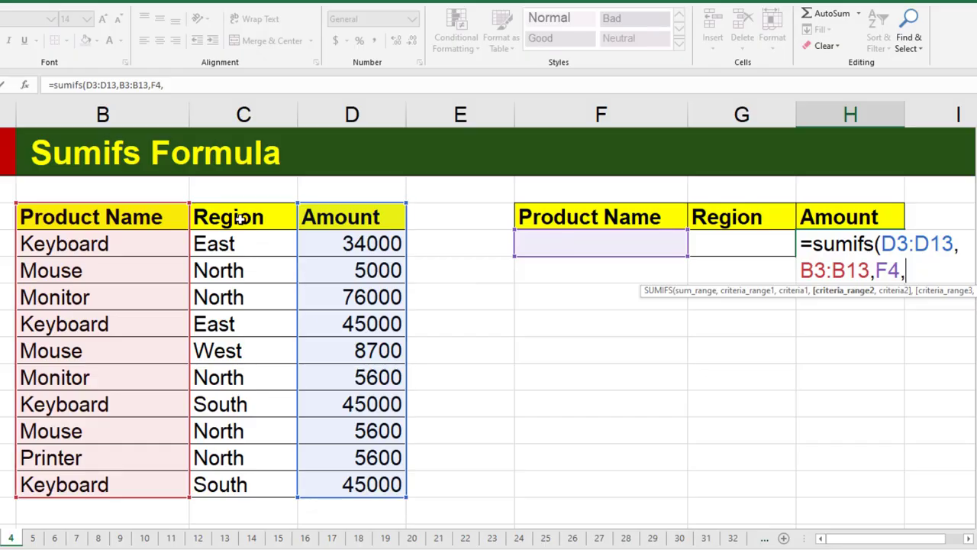
- Complete the SUMIFS formula in H4 with C3:C13 as the second criteria range and G4 as its region criterion
left_click_drag(240, 218, 220, 479)
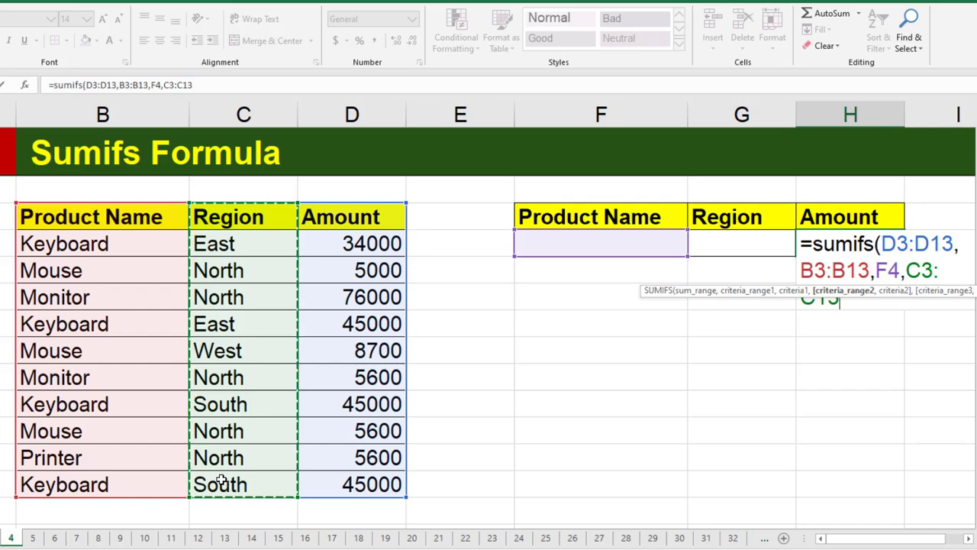
type(",")
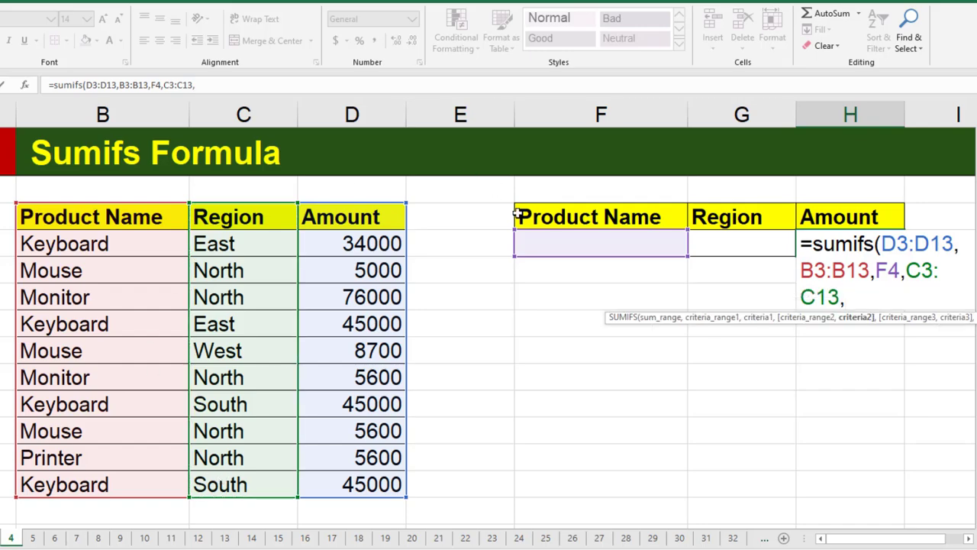
left_click(709, 241)
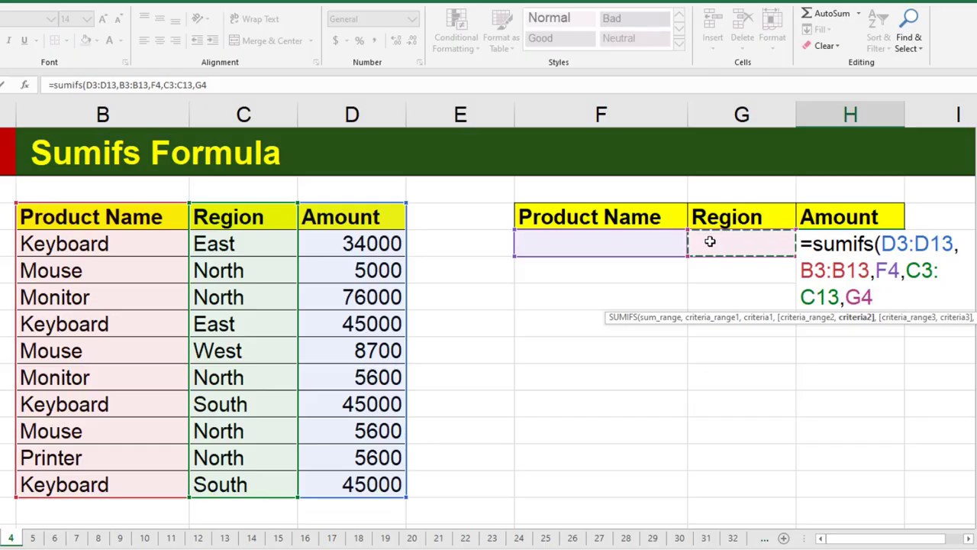
type(")")
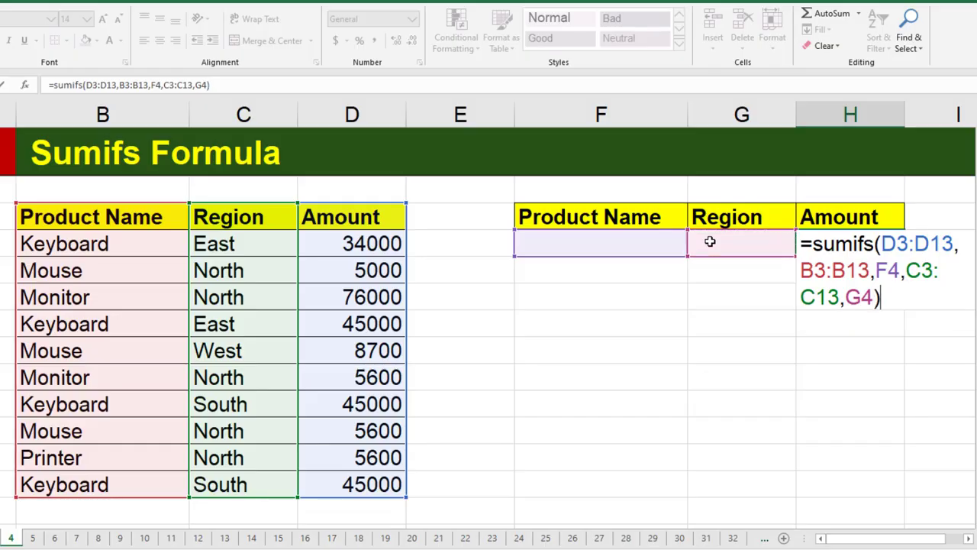
key("Return")
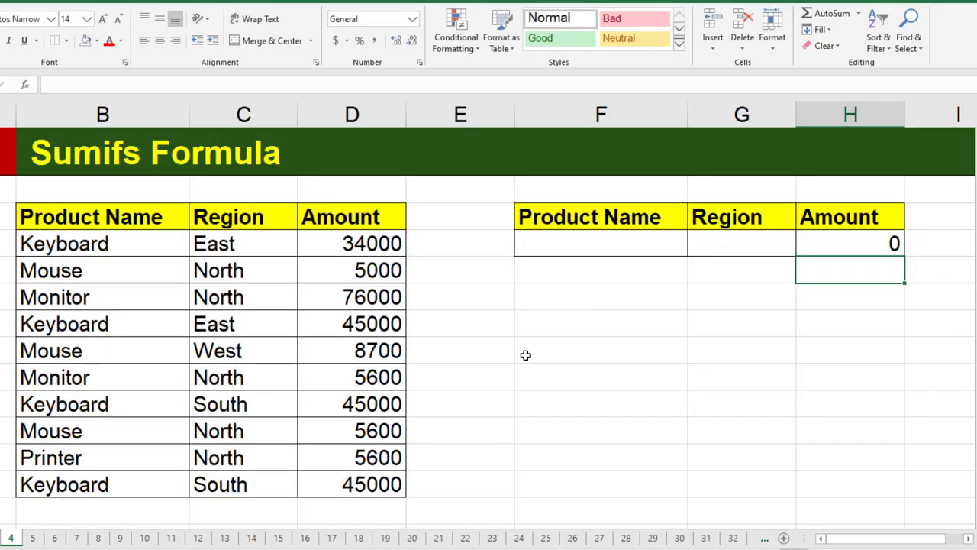
- Enter keyboard as the product name criterion in F4 and east as the region criterion in G4
left_click(596, 242)
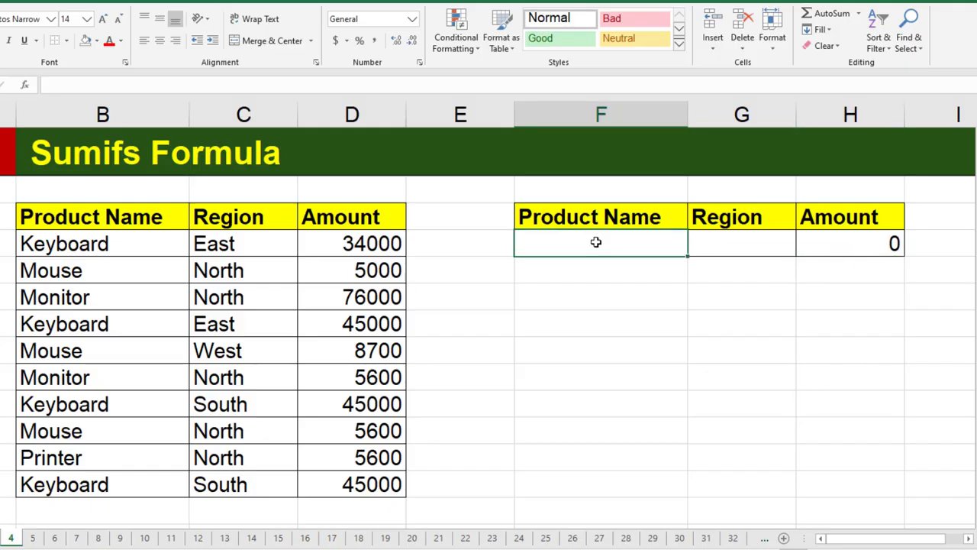
type("key")
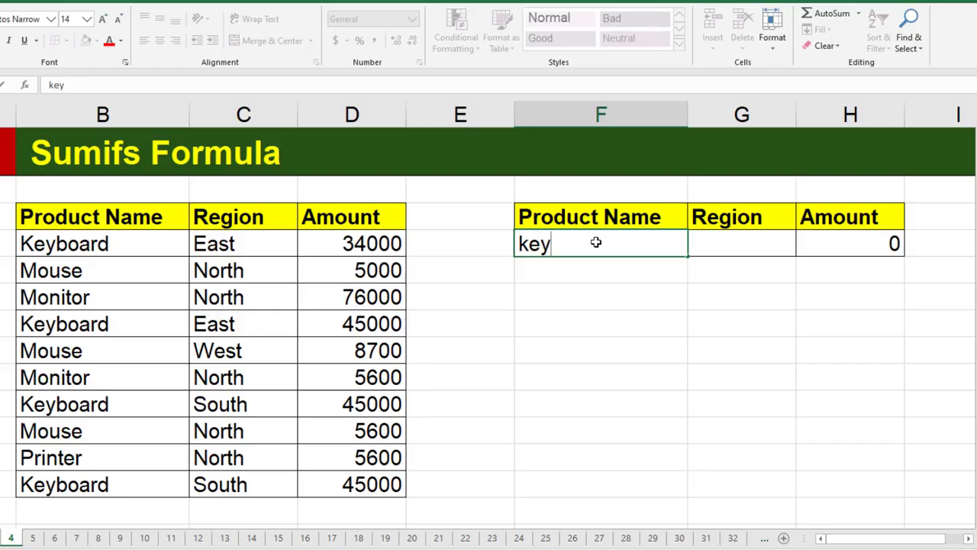
type("board")
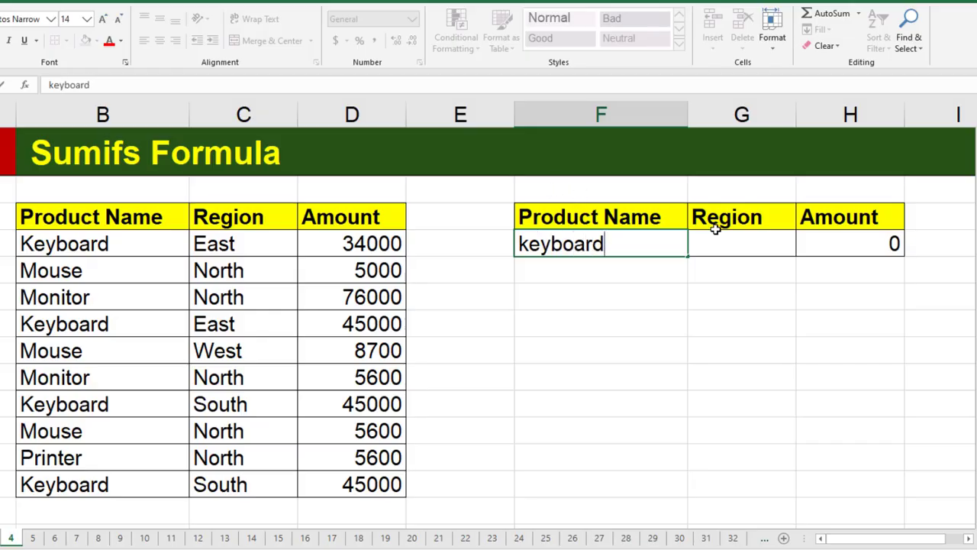
left_click(722, 245)
type("east")
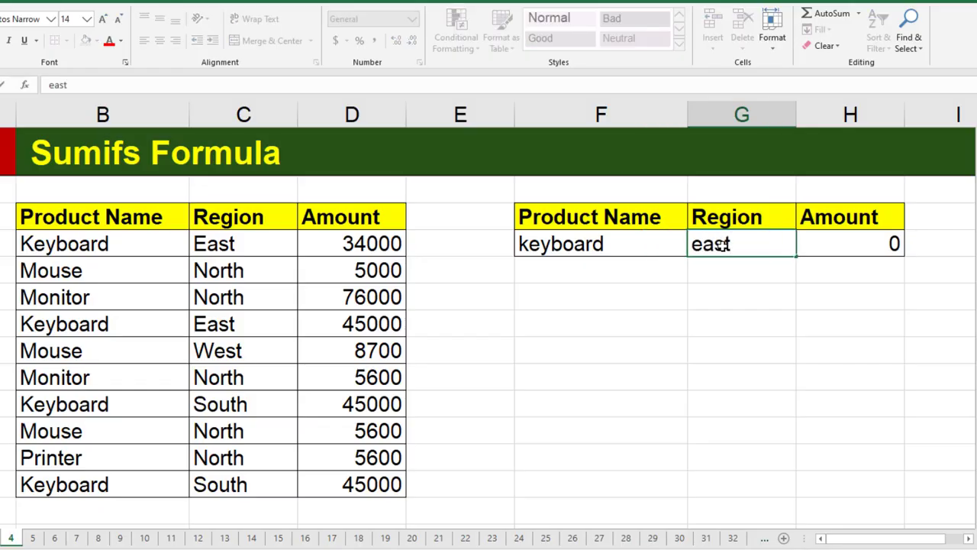
key("Return")
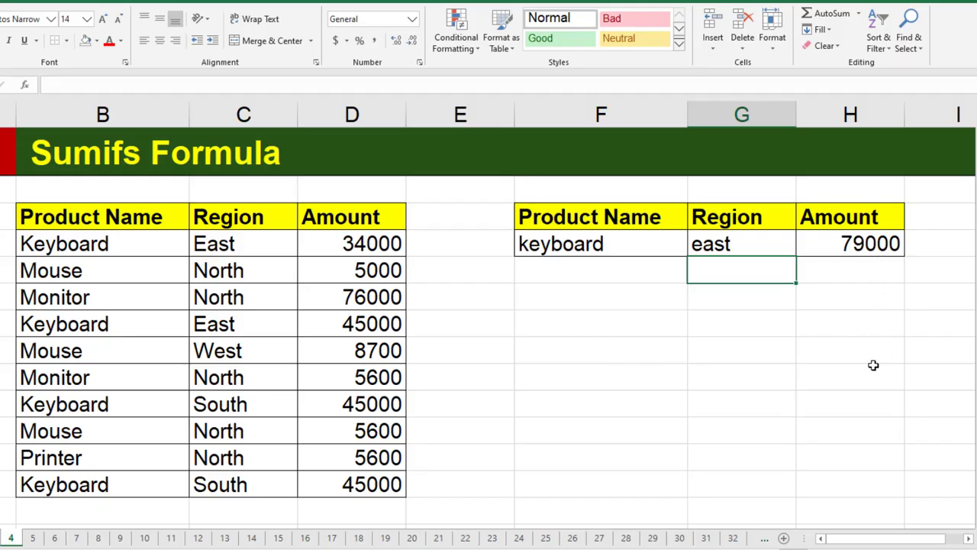
- Compare the East and South Keyboard rows in the source table with the criteria and the SUMIFS amount in H4
left_click(867, 244)
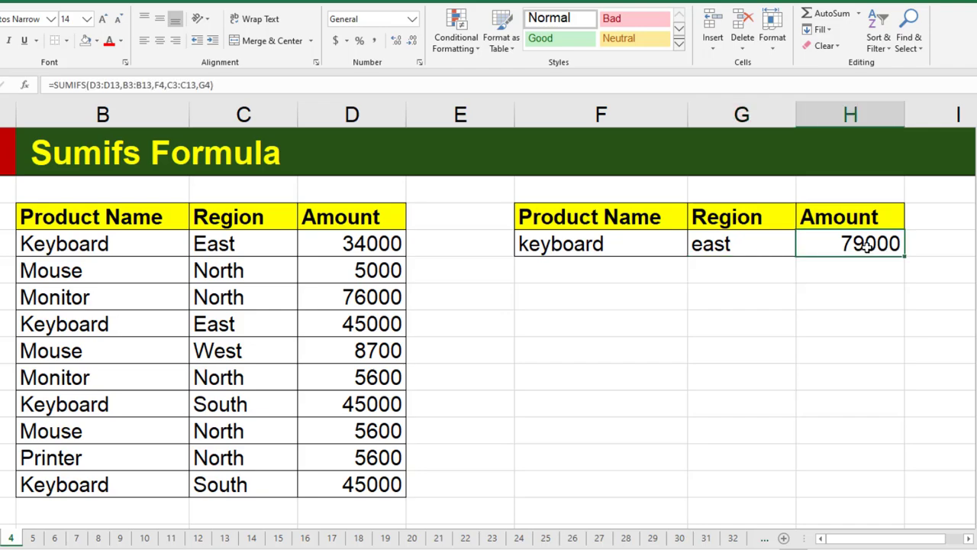
left_click(144, 243)
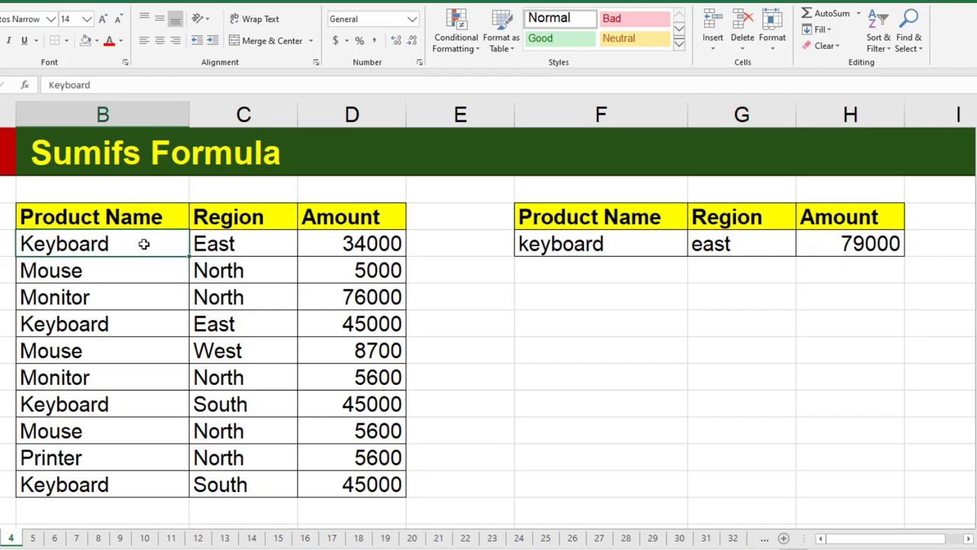
left_click_drag(143, 243, 342, 243)
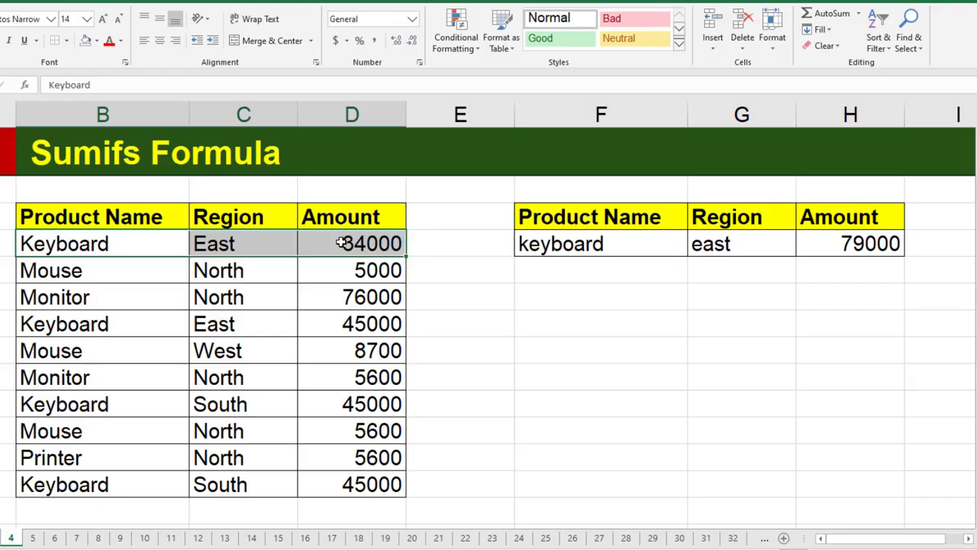
left_click_drag(81, 323, 359, 323)
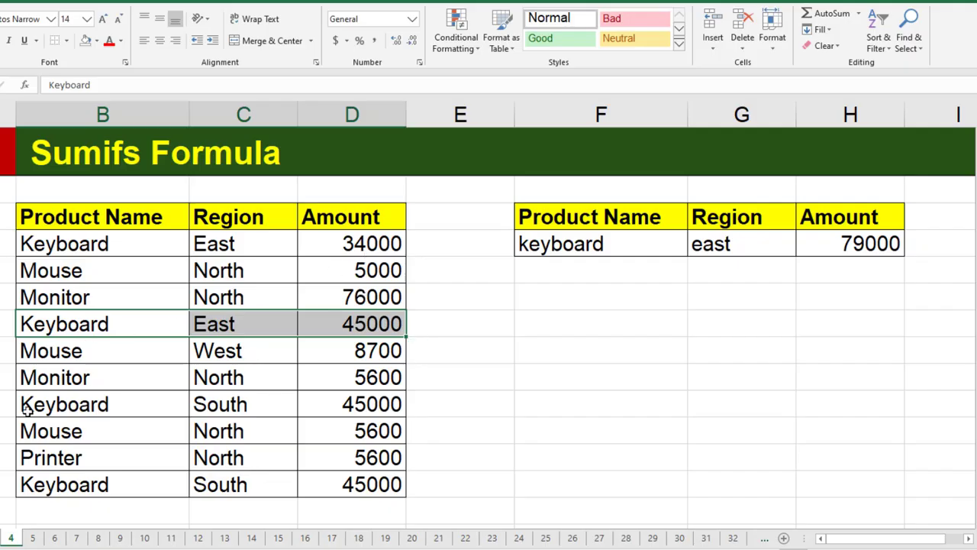
left_click_drag(102, 404, 366, 405)
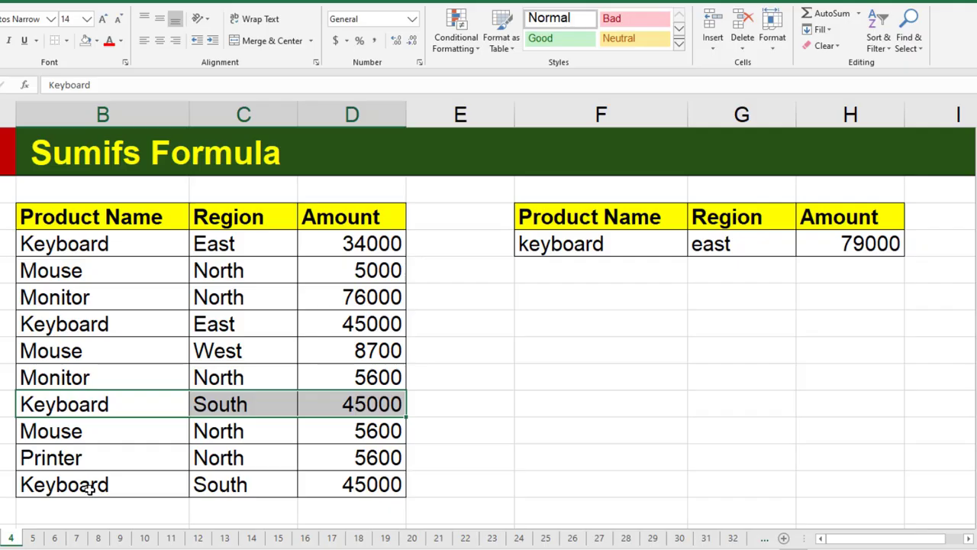
left_click_drag(89, 489, 342, 484)
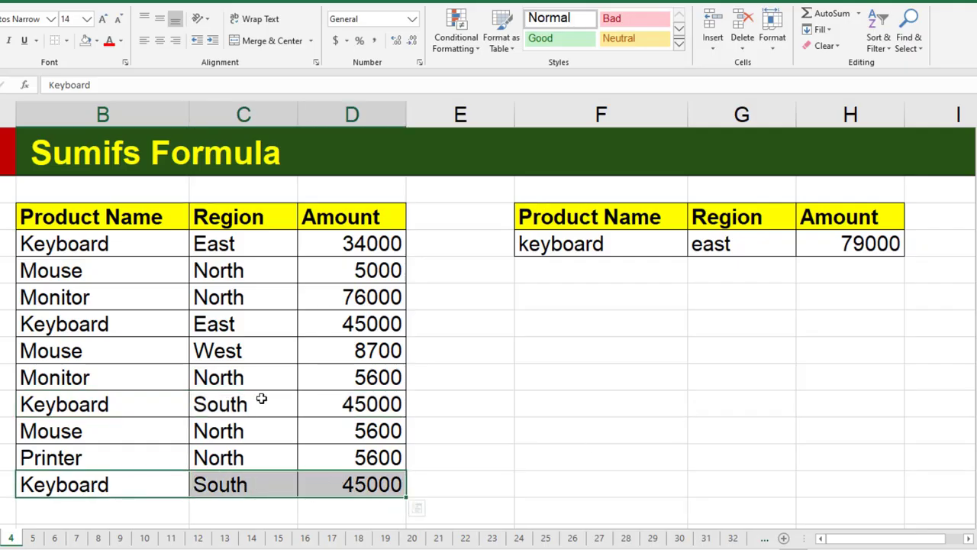
left_click(634, 399)
left_click(741, 247)
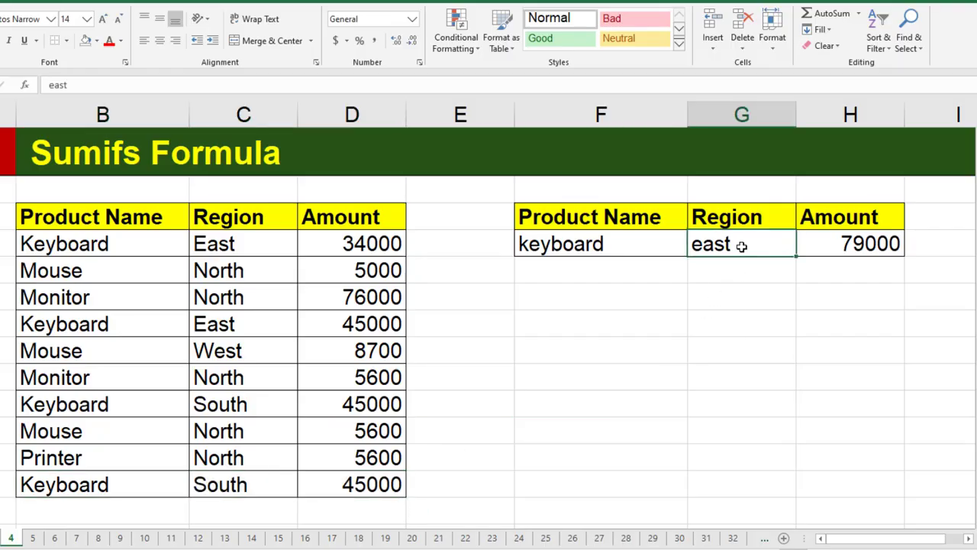
left_click(847, 245)
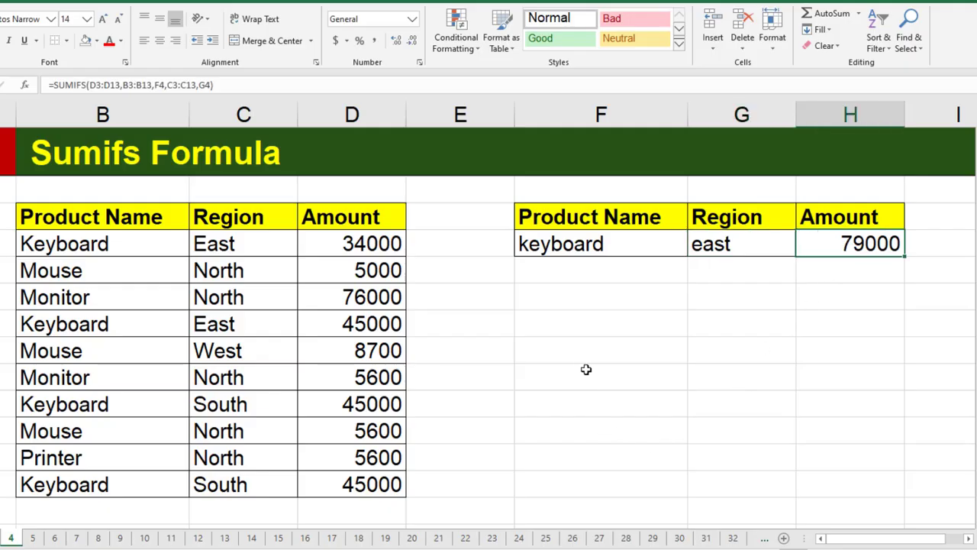
left_click(579, 343)
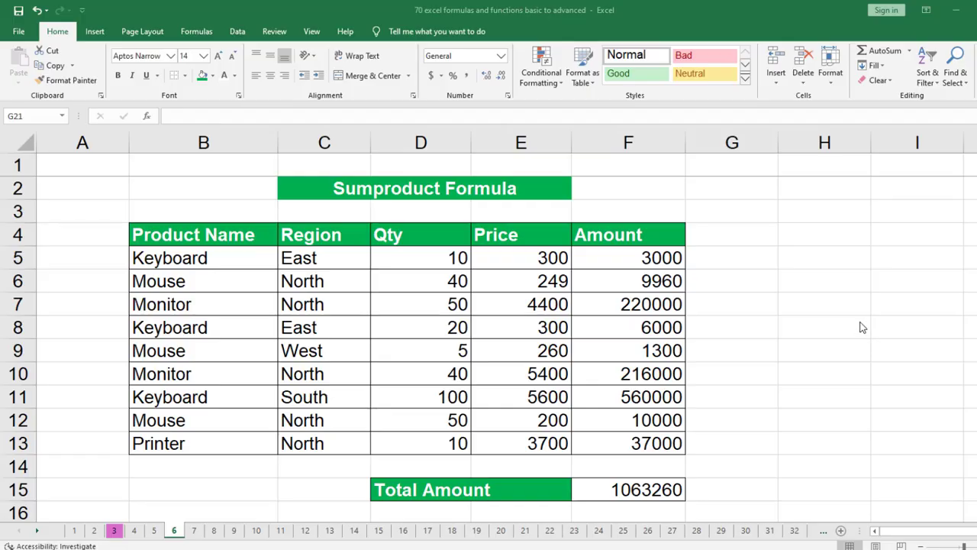
- Clear the Amount cells F5:F13 and the Total Amount cell F15 in the Sumproduct Formula table
left_click(818, 338)
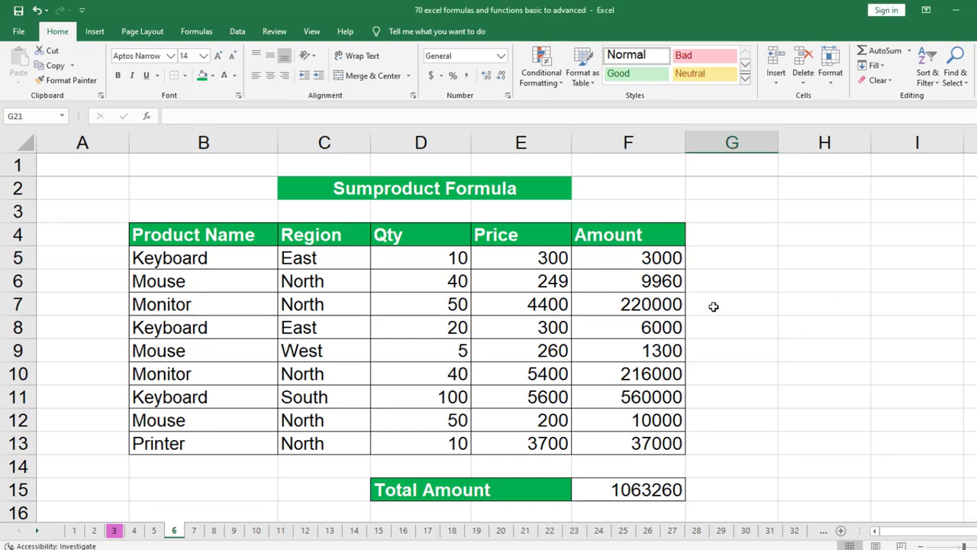
left_click_drag(645, 259, 637, 443)
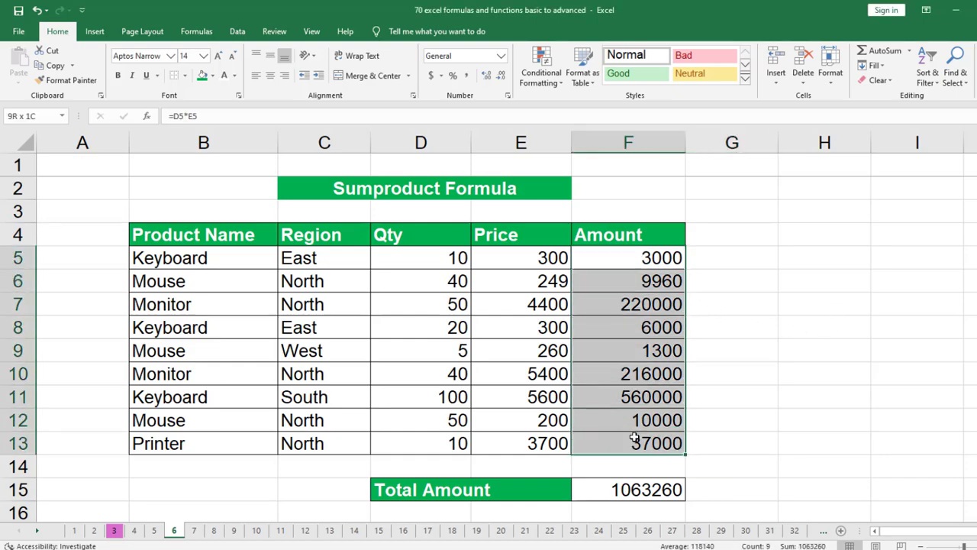
key("Delete")
left_click(647, 490)
key("Delete")
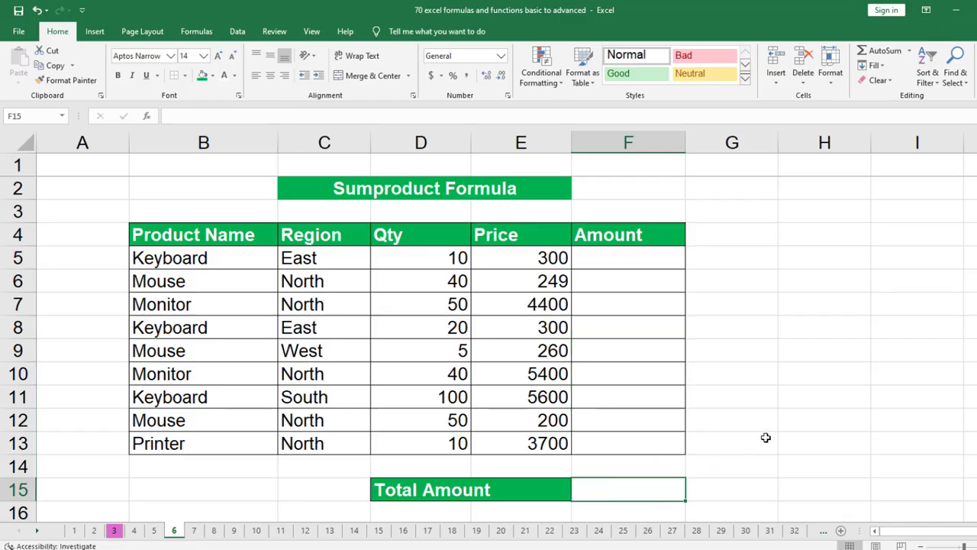
left_click(768, 437)
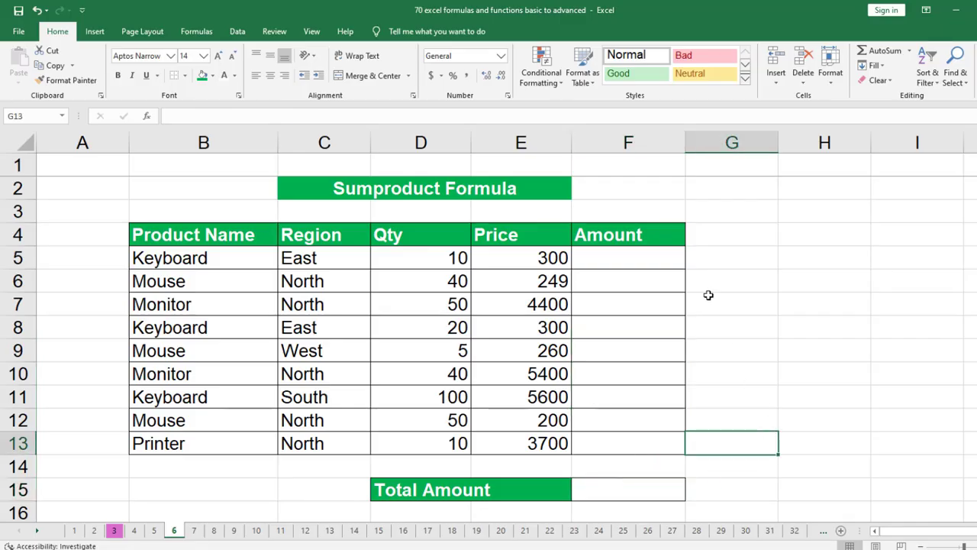
- Calculate the first Keyboard row's amount in F5 as price times quantity with the formula =E5*D5
left_click(635, 260)
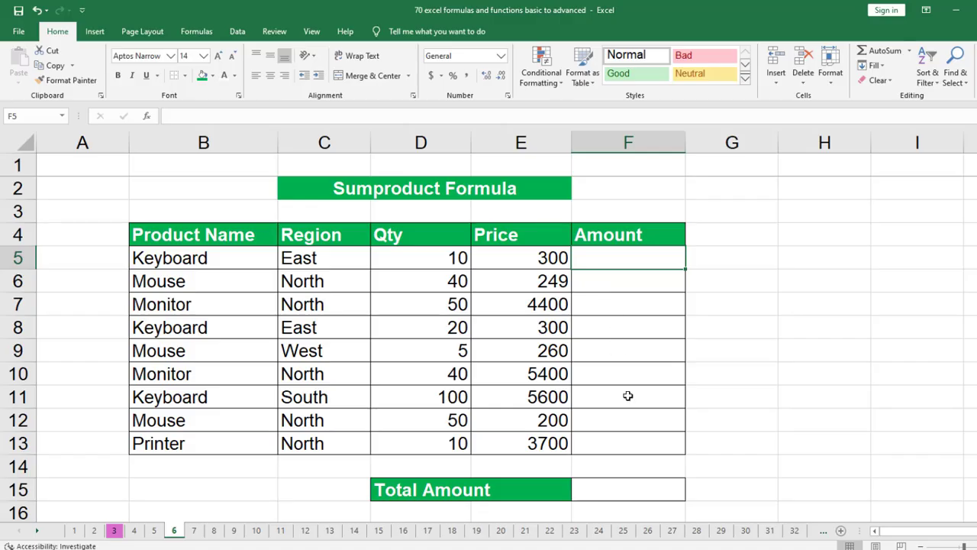
type("=")
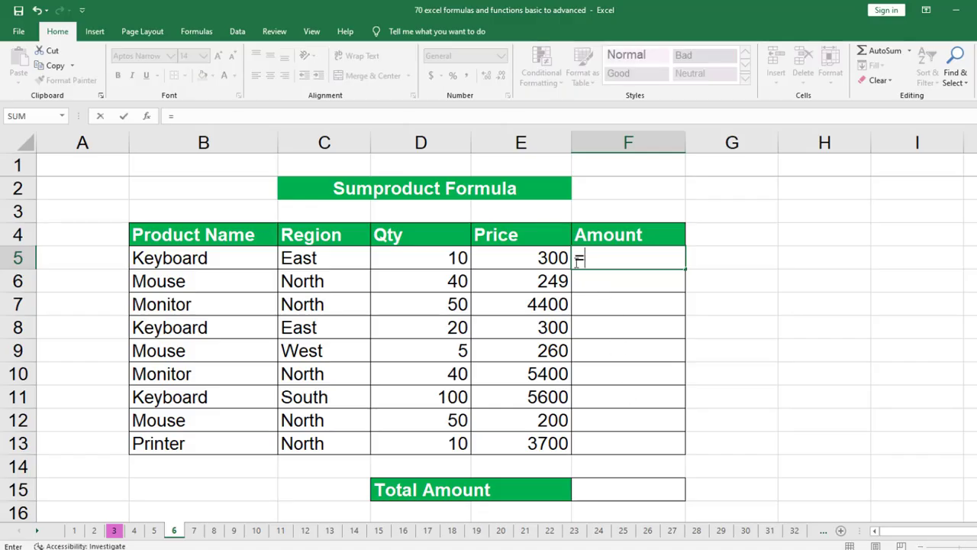
left_click(540, 262)
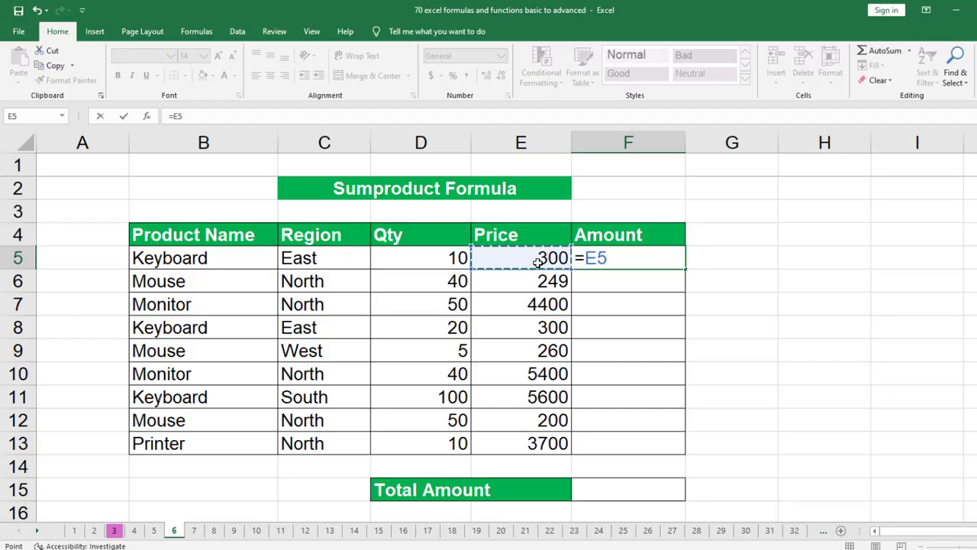
type("*")
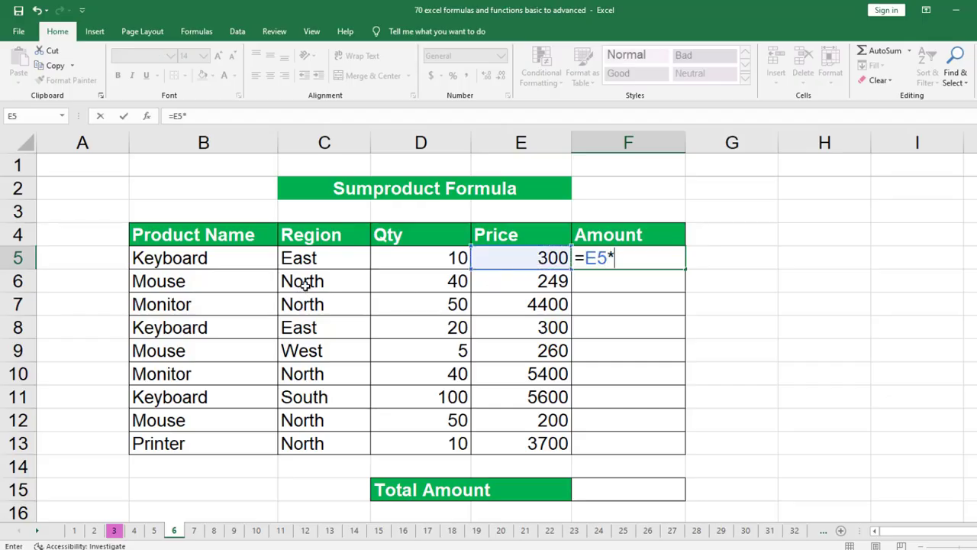
left_click(394, 261)
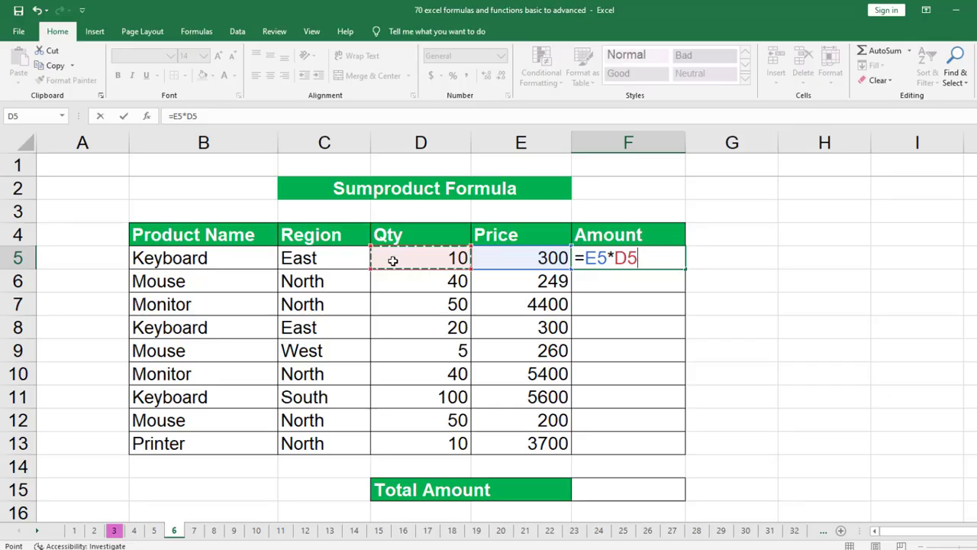
key("Return")
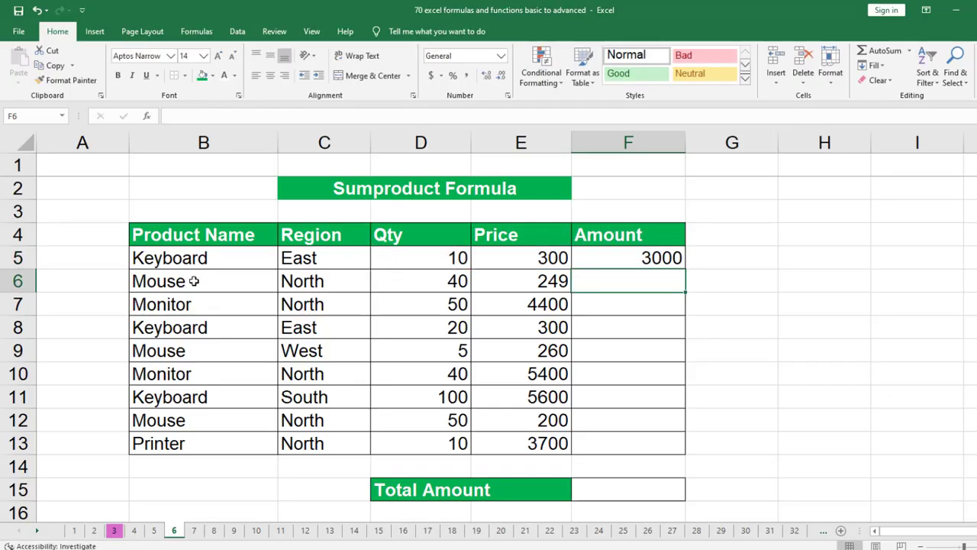
left_click(665, 260)
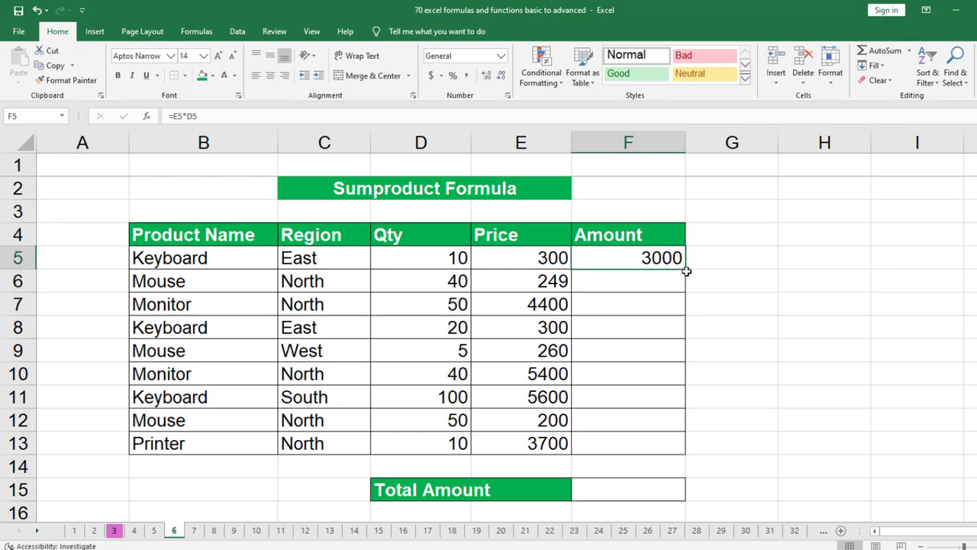
- Fill the amount formula from F5 down to F13 and total the amounts in F15 with =SUM(F5:F13)
left_click_drag(684, 272, 671, 456)
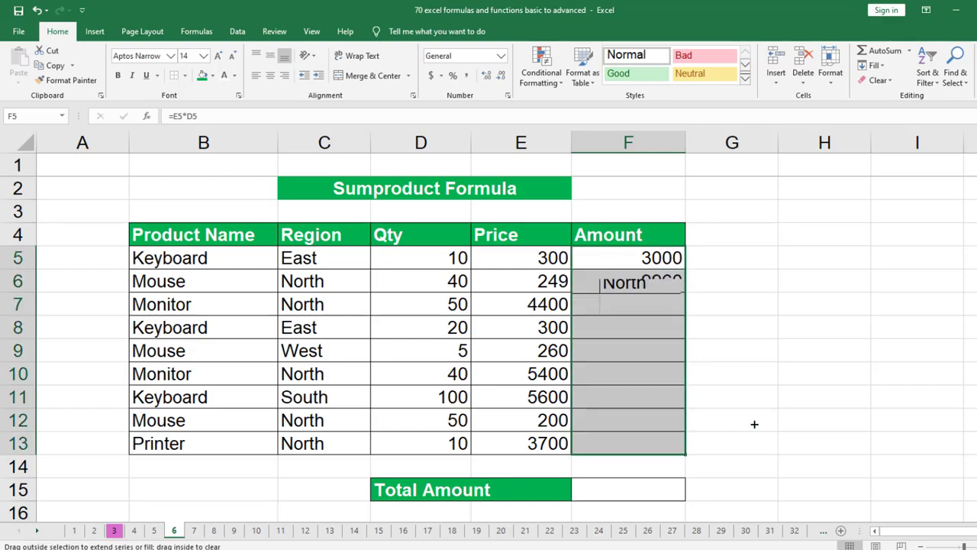
left_click(638, 493)
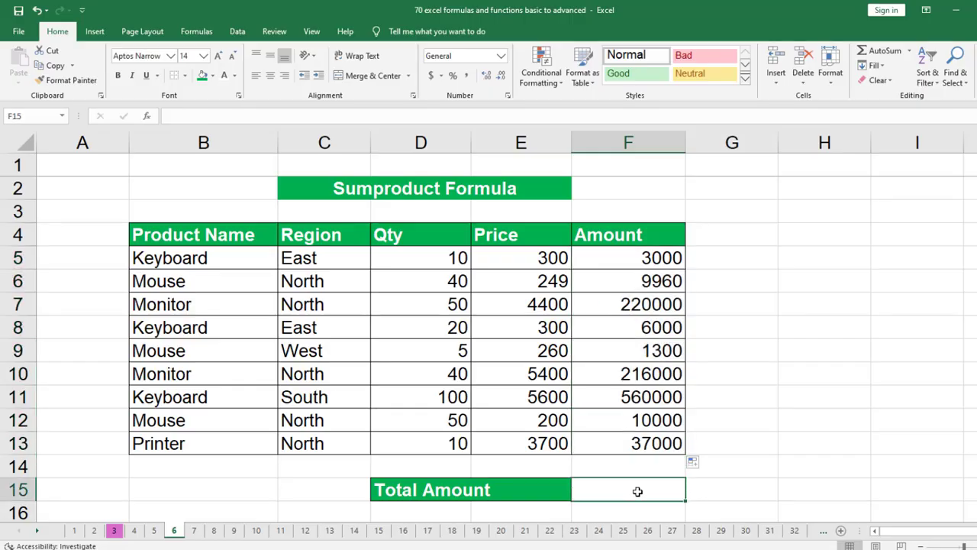
type("=sum")
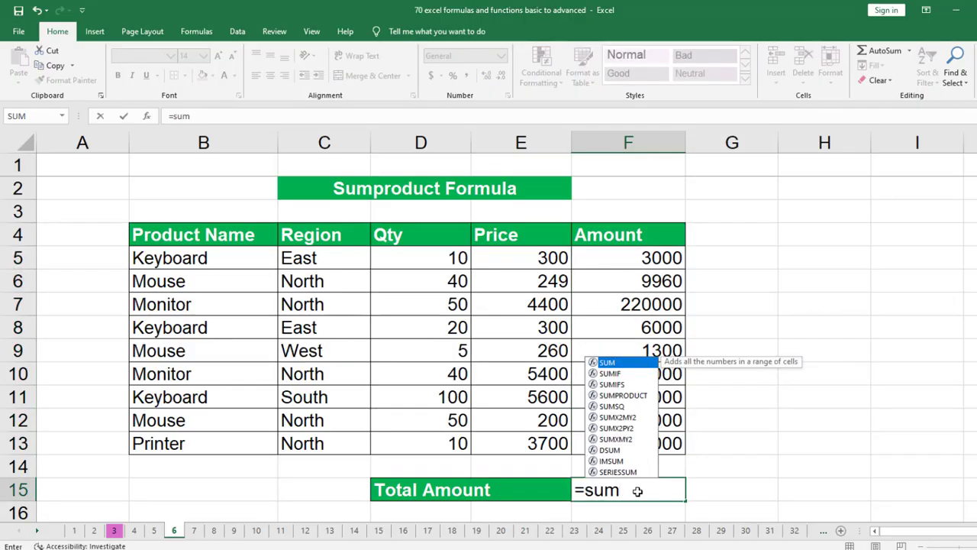
type("(")
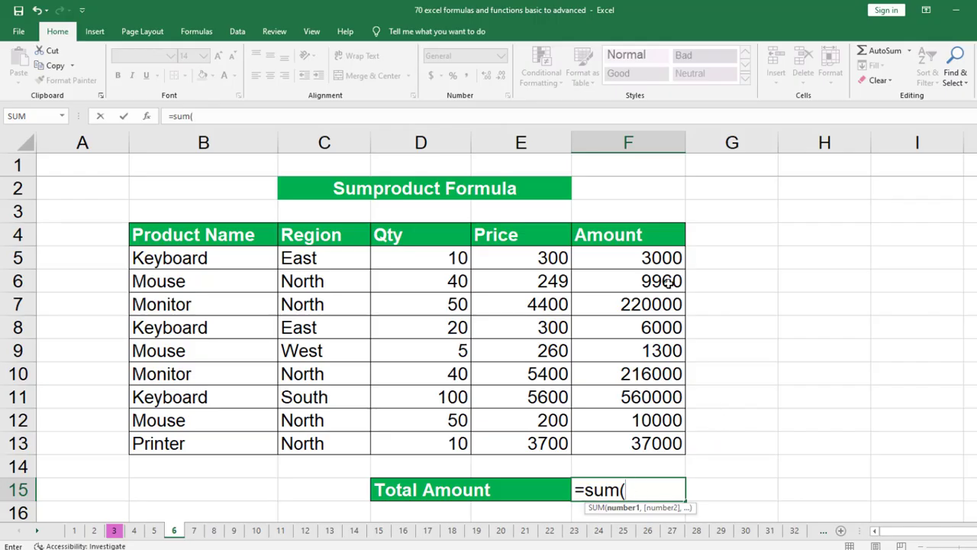
left_click_drag(649, 259, 628, 433)
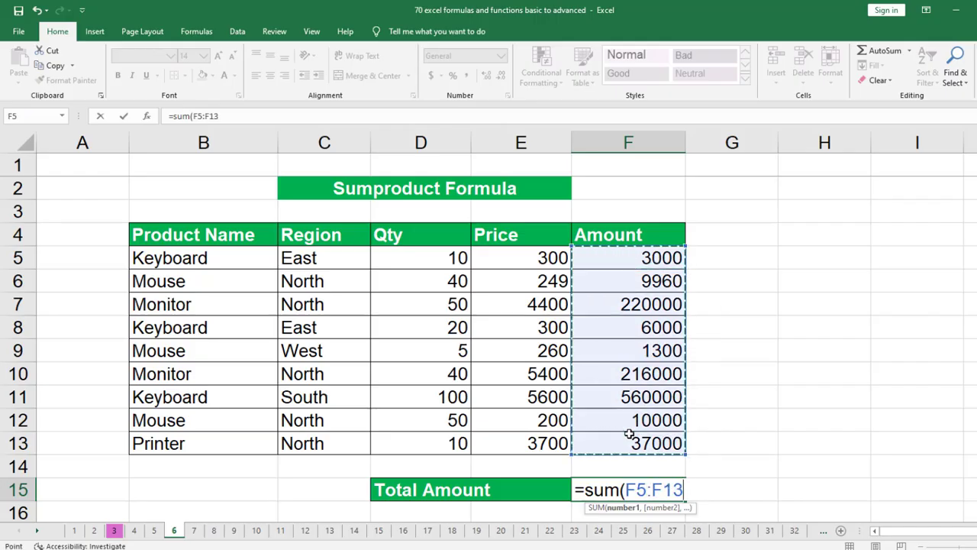
type(")")
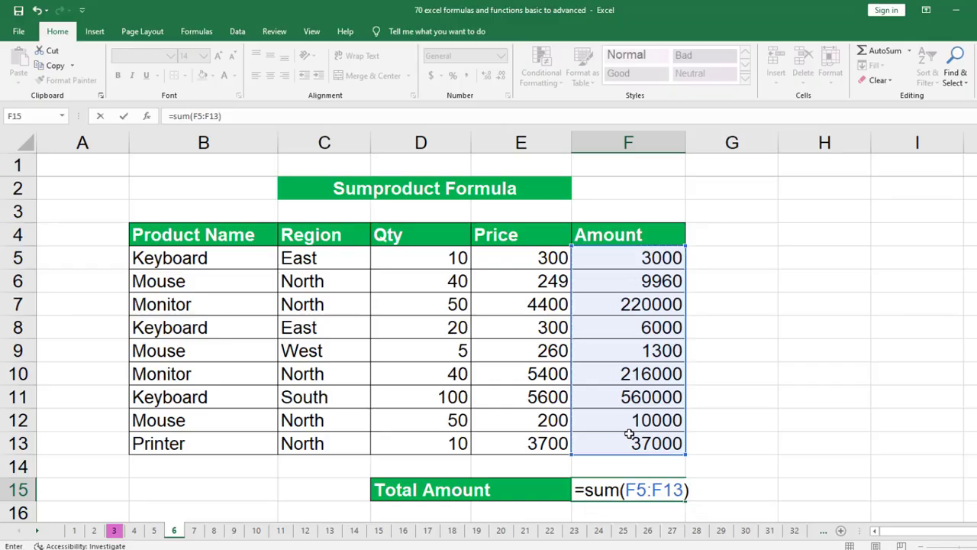
key("Return")
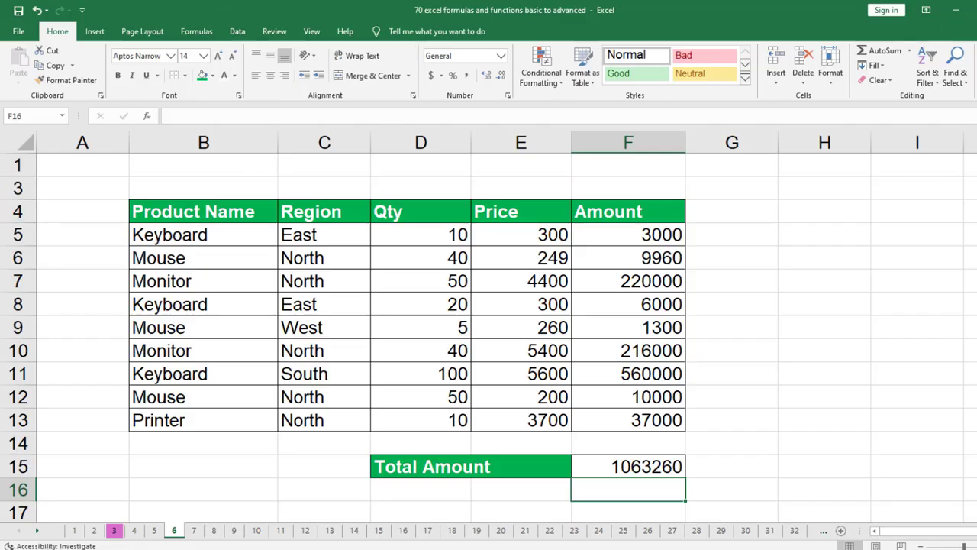
- Compare the upper table's Amount column and SUM formula in F15 with the lower table that has only Qty and Price
left_click_drag(976, 284, 976, 312)
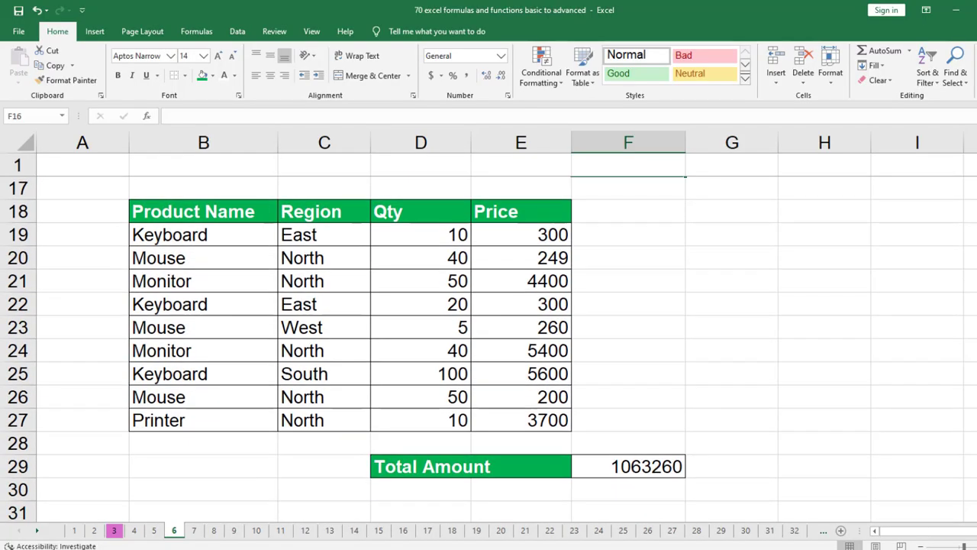
left_click_drag(976, 445, 976, 422)
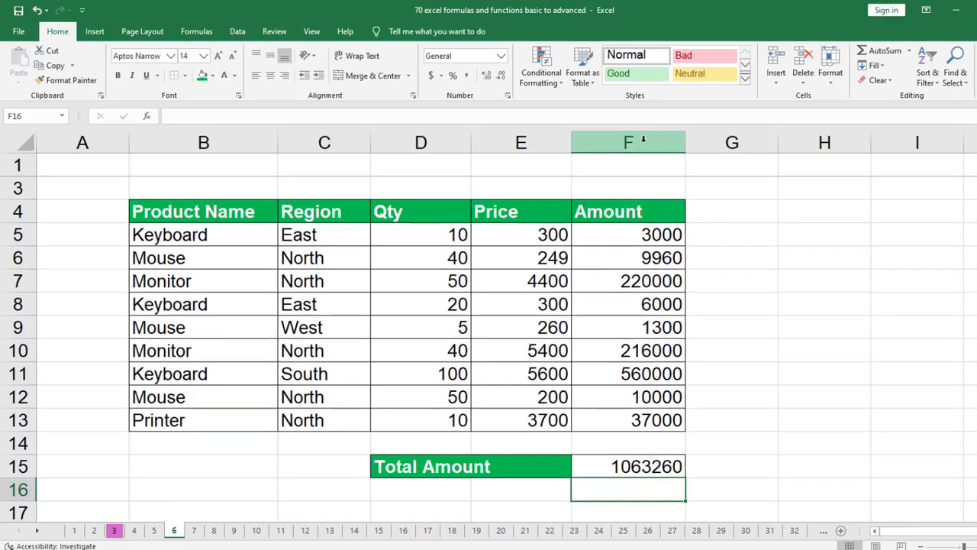
left_click(643, 142)
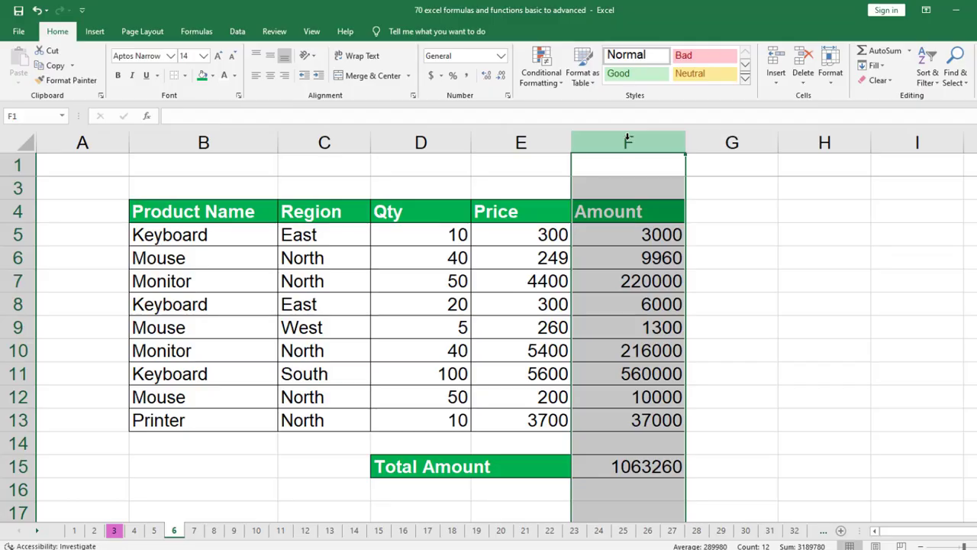
left_click(790, 488)
left_click(650, 475)
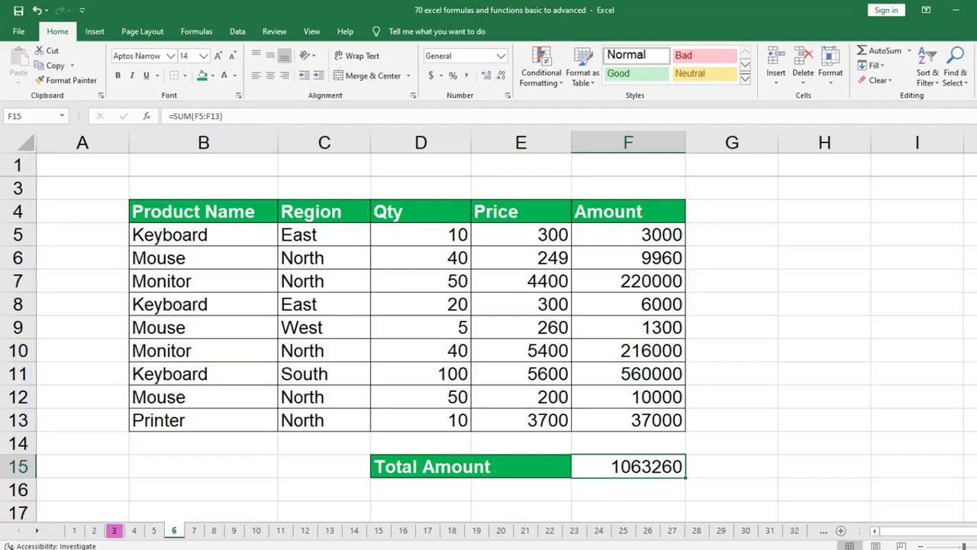
- Replace the lower table's Total Amount in F29 with the formula =SUMPRODUCT(D19:D27,E19:E27)
scroll(488, 349, "down", 5)
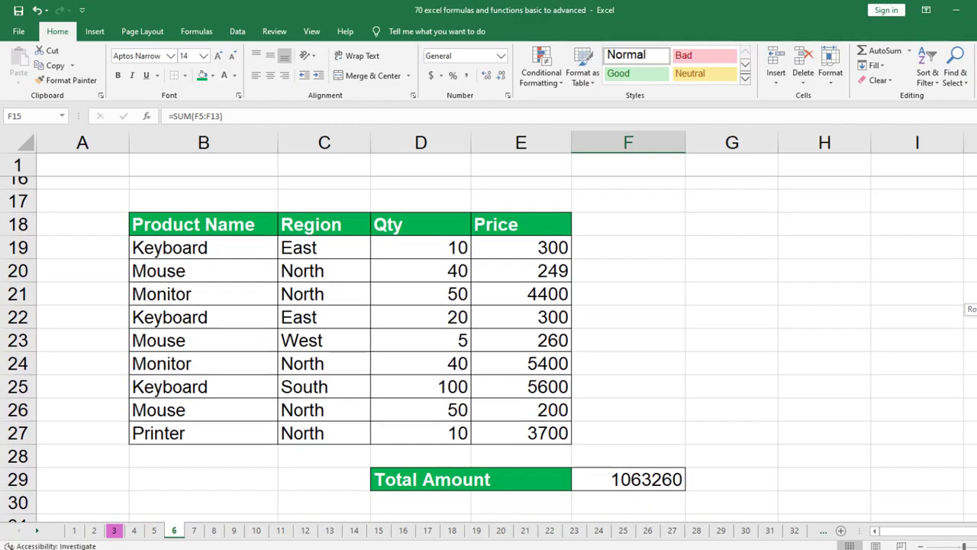
left_click(655, 467)
key("Delete")
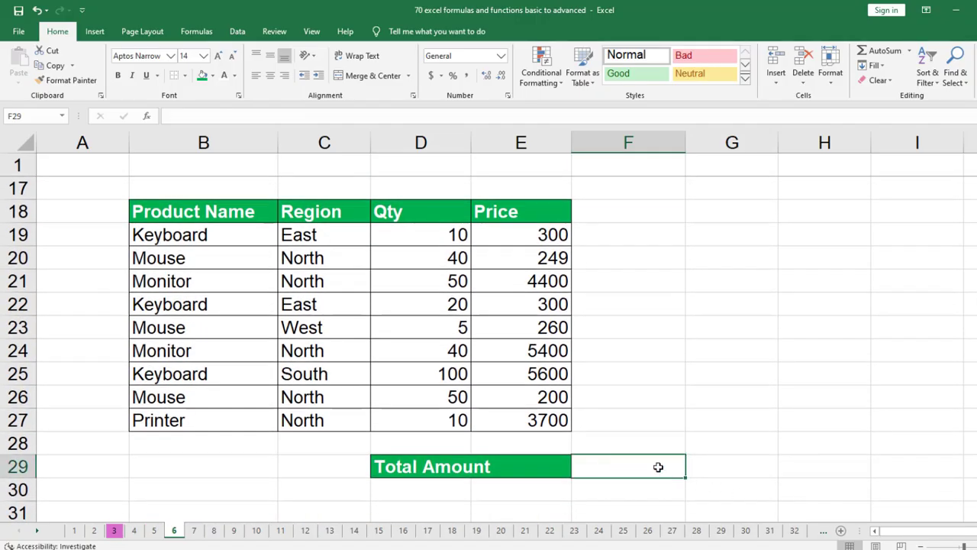
type("=")
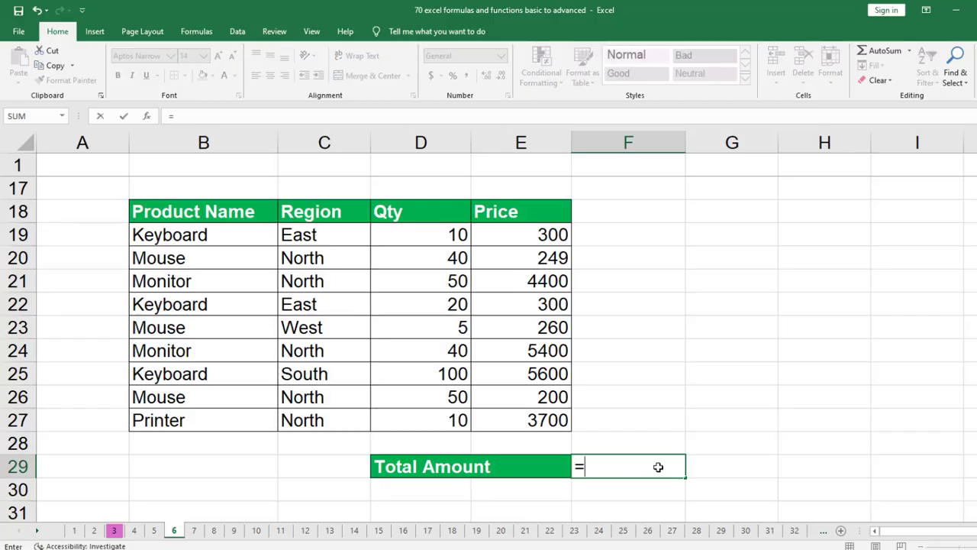
type("sump")
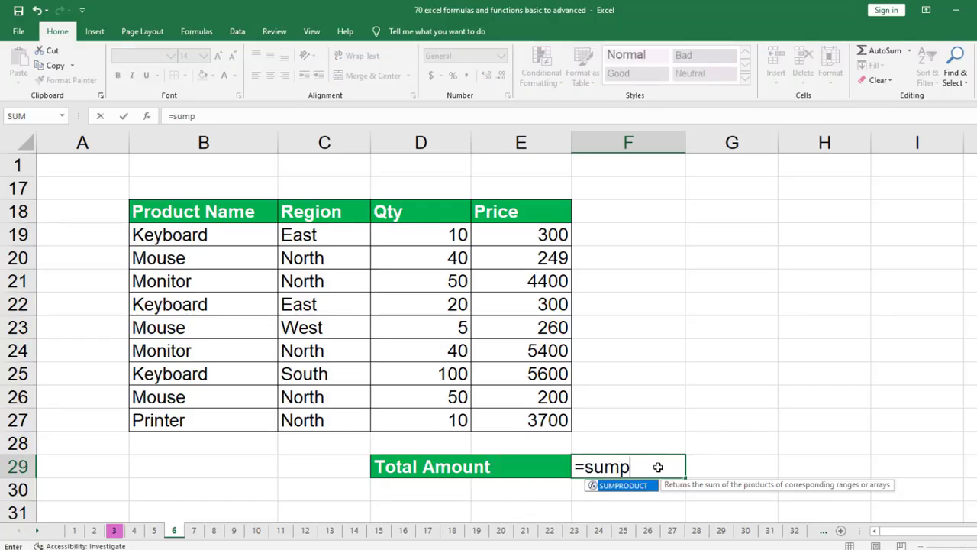
key("Tab")
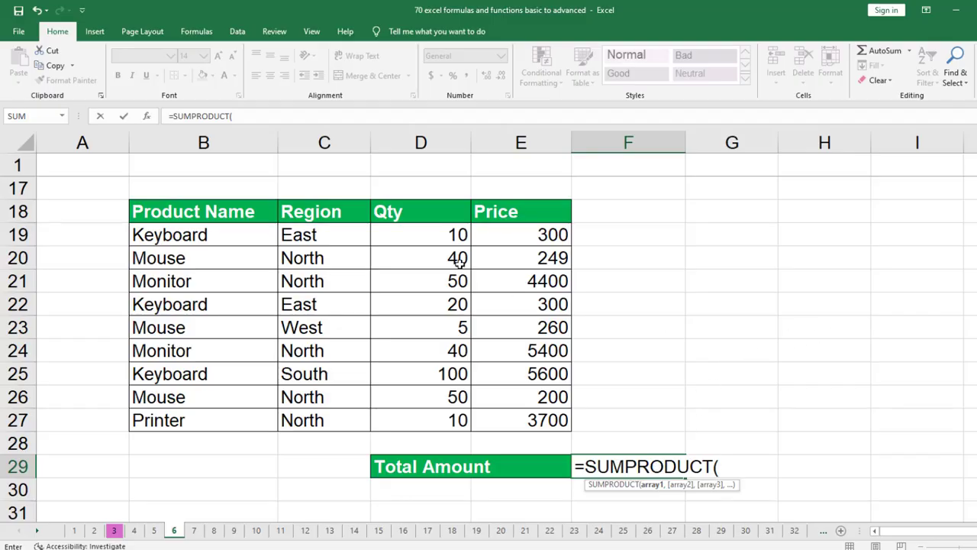
left_click_drag(428, 229, 417, 412)
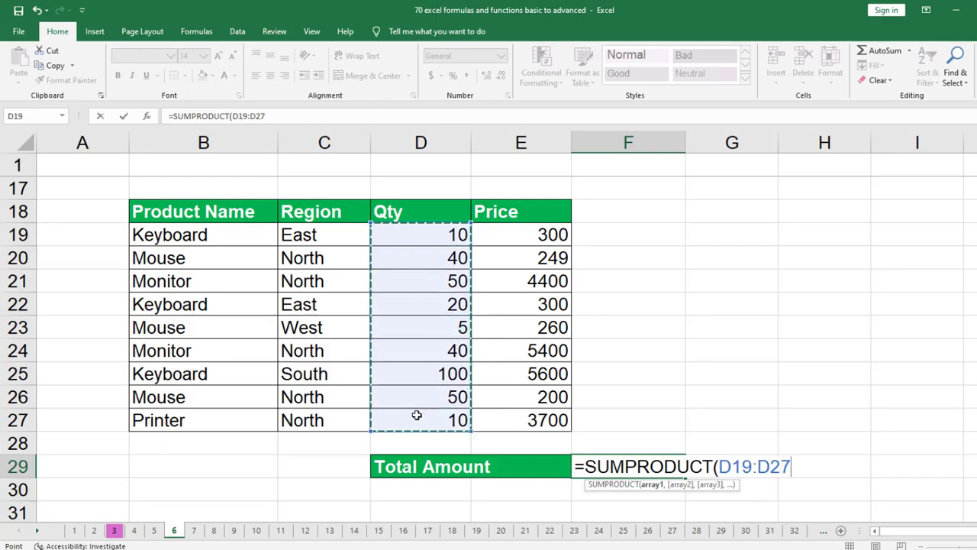
type(",")
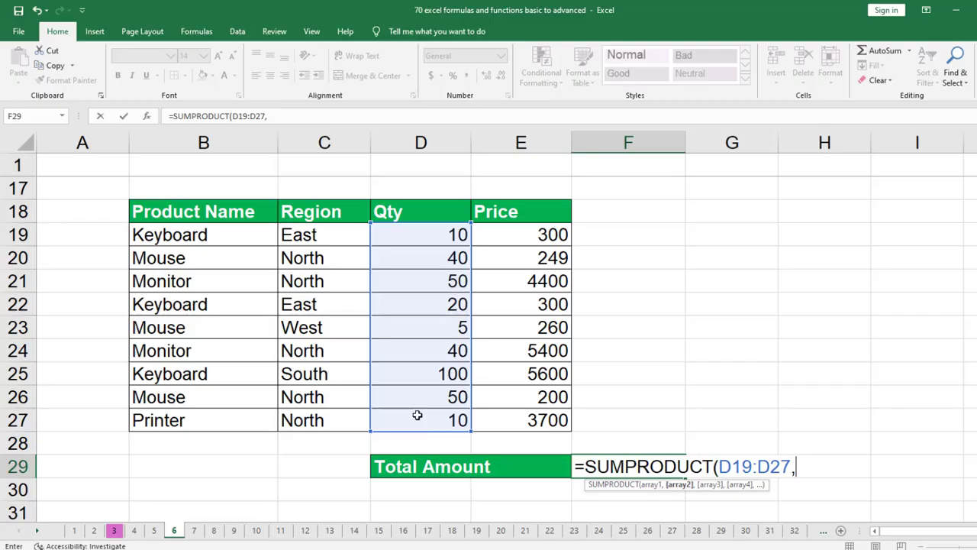
left_click_drag(516, 228, 513, 416)
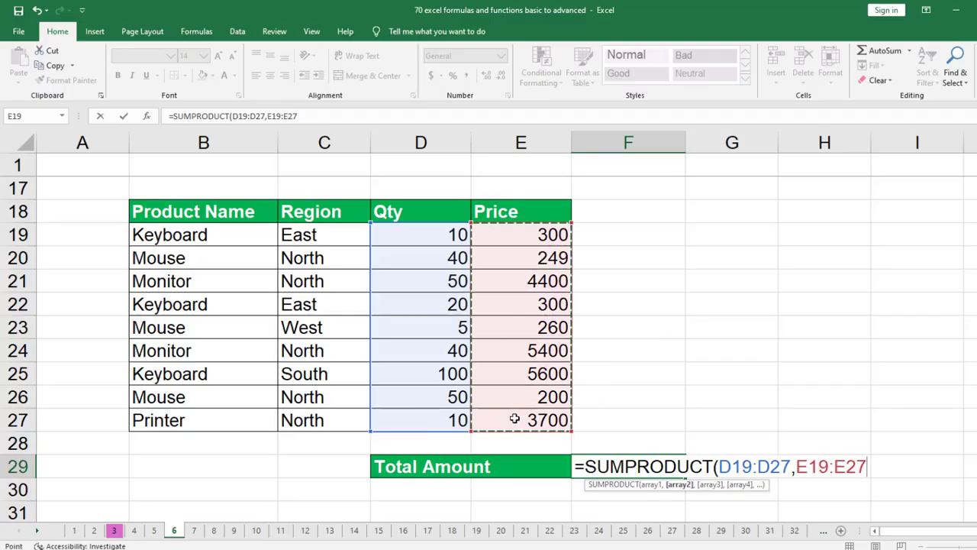
type(")")
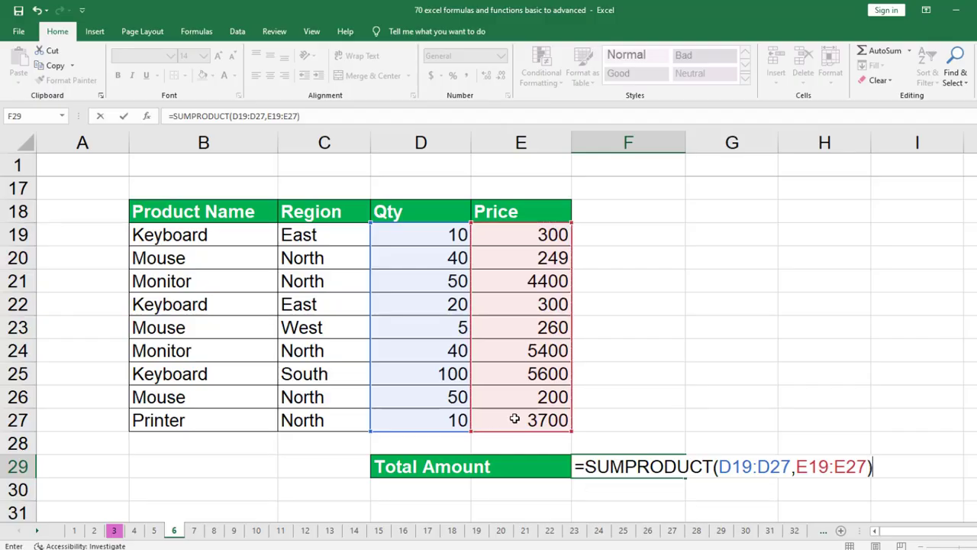
key("Return")
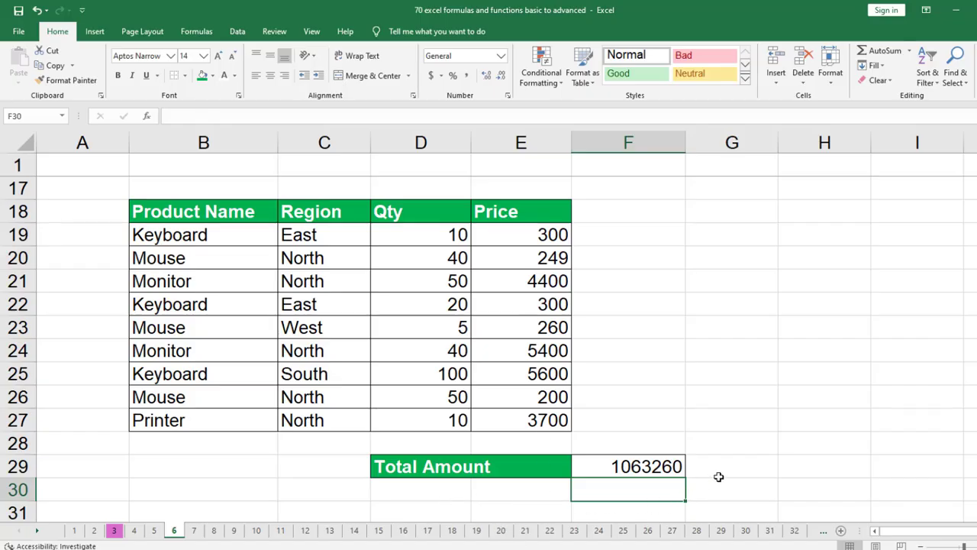
- Review the SUMPRODUCT formula in F29 against the first row's Qty and Price and the empty cells beside the lower table
left_click(650, 468)
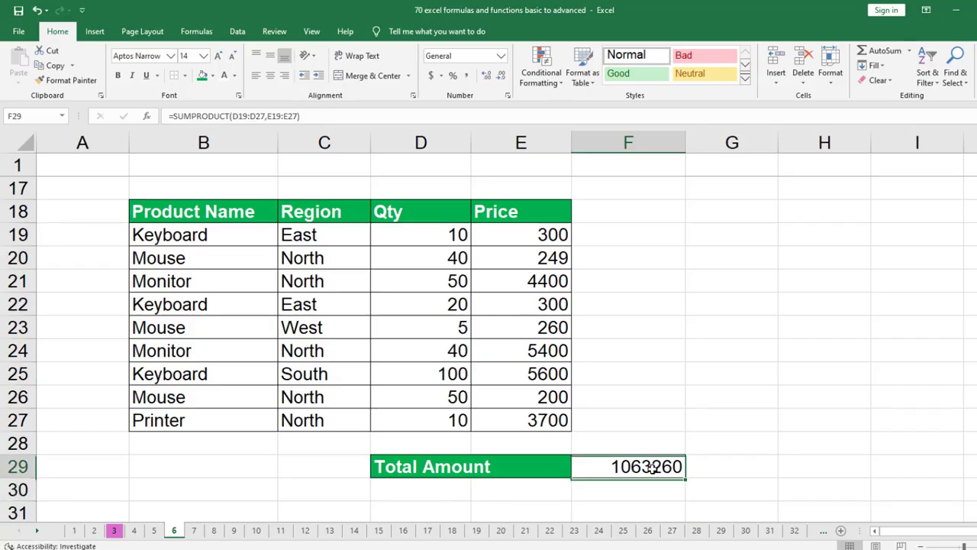
left_click(612, 231)
left_click(612, 258)
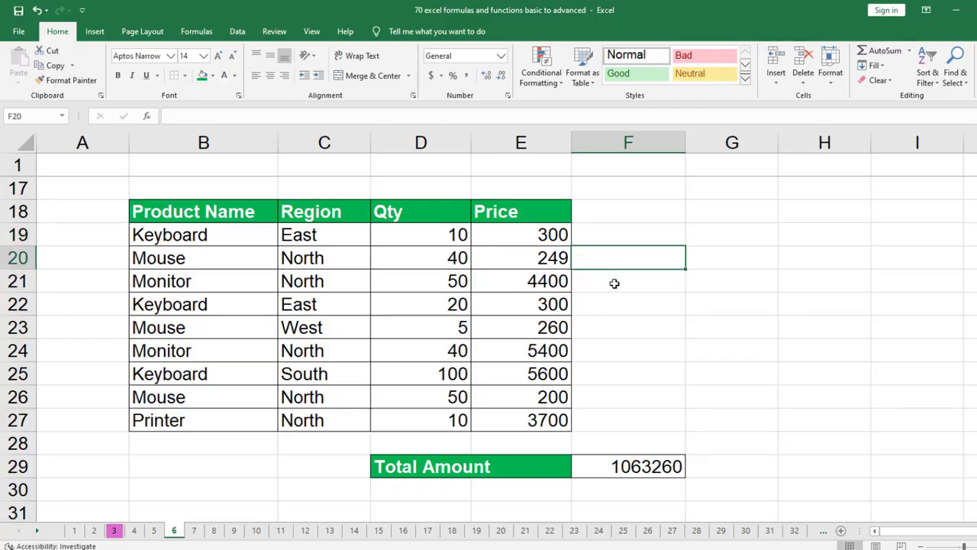
left_click(615, 282)
left_click(621, 325)
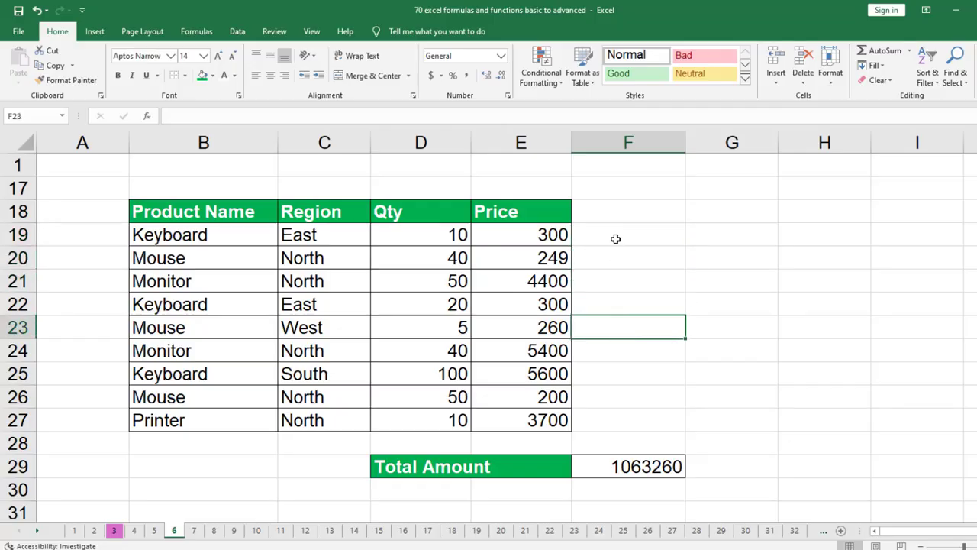
left_click(450, 237)
left_click(534, 239)
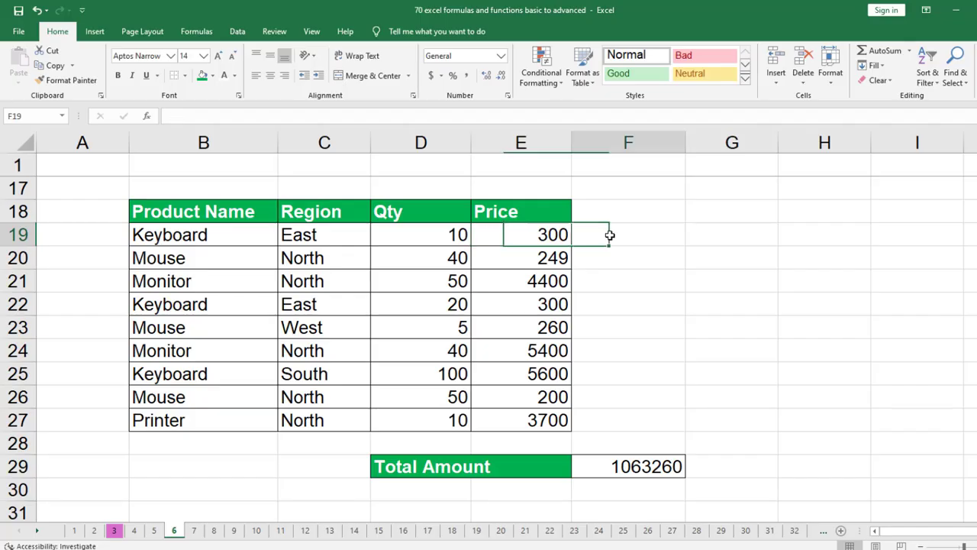
left_click(610, 235)
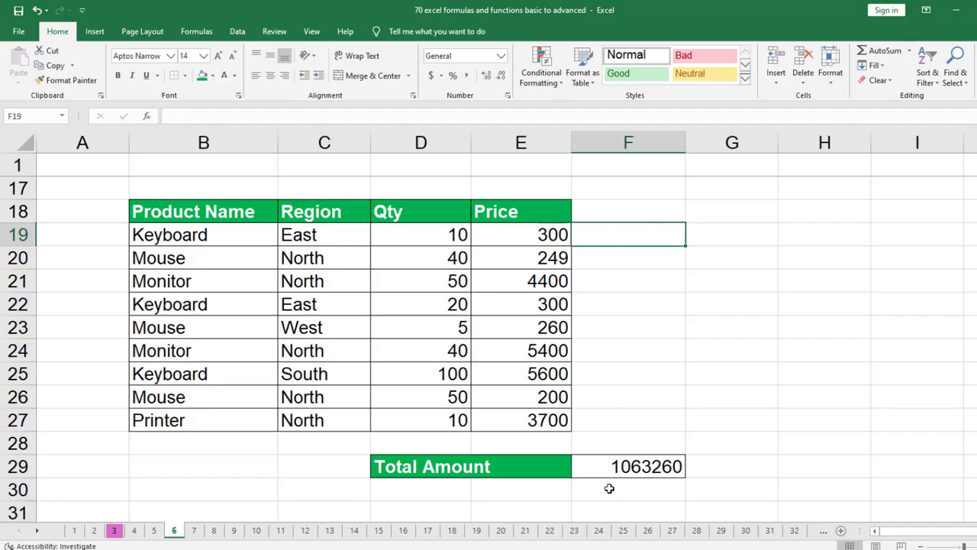
left_click(642, 471)
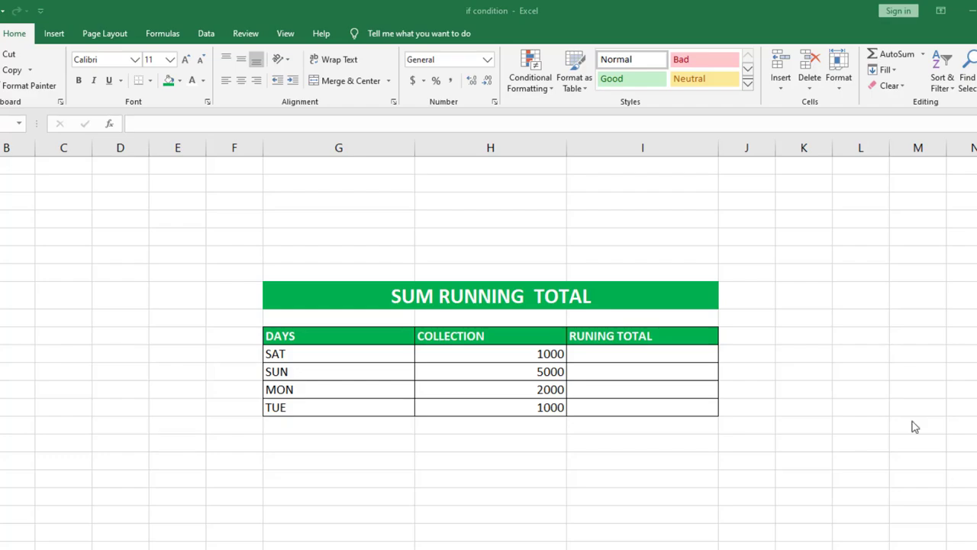
- Examine the SAT and SUN collections and the empty running total cells in the SUM RUNNING TOTAL table
left_click_drag(641, 354, 641, 407)
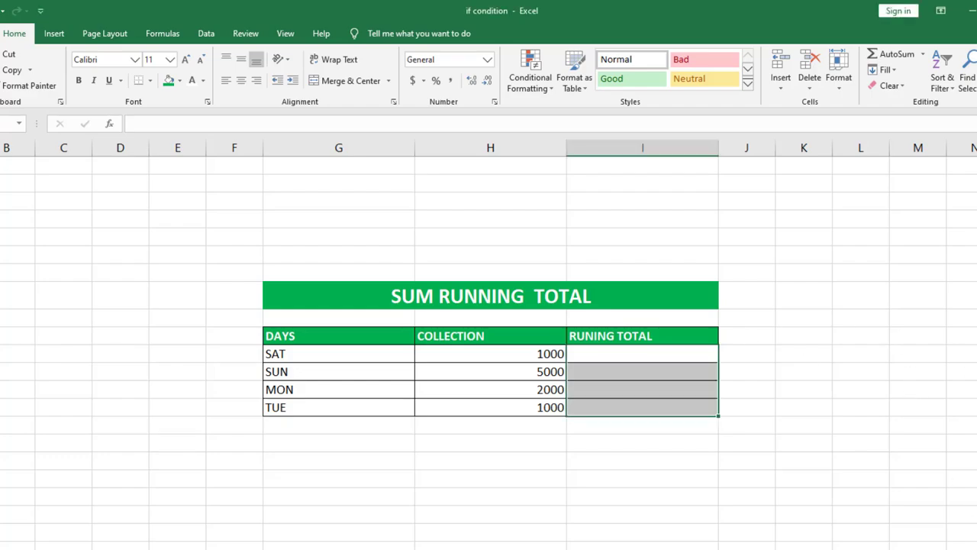
scroll(489, 341, "down", 1)
left_click(810, 371)
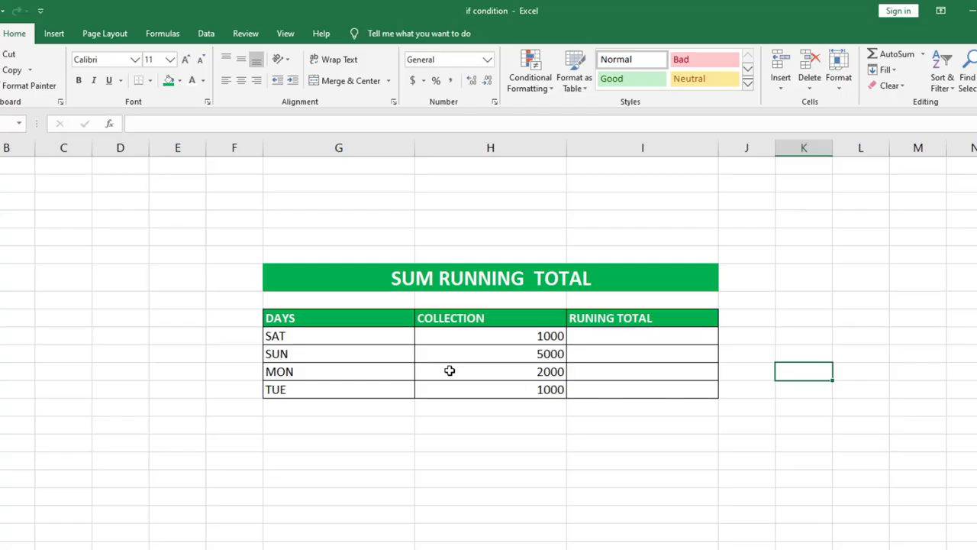
left_click(312, 343)
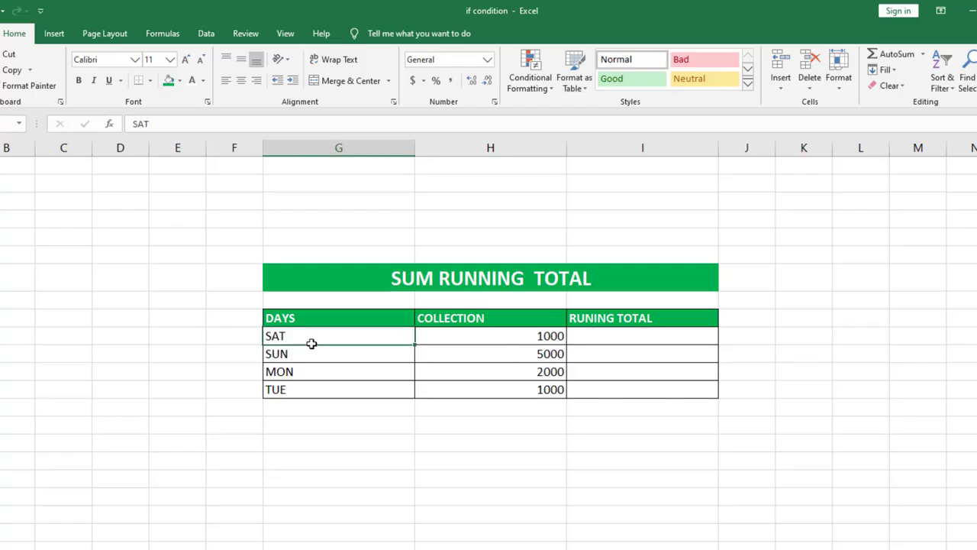
left_click(537, 339)
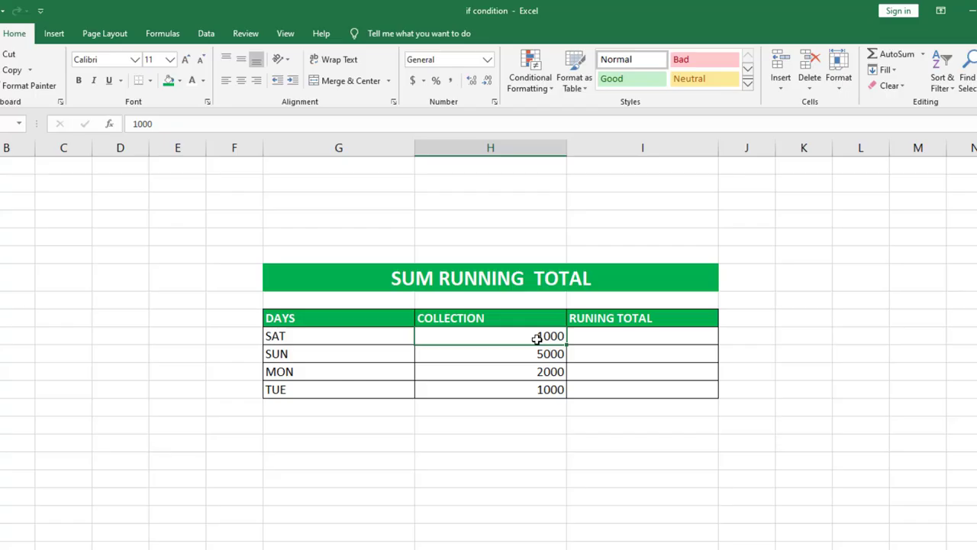
left_click(642, 337)
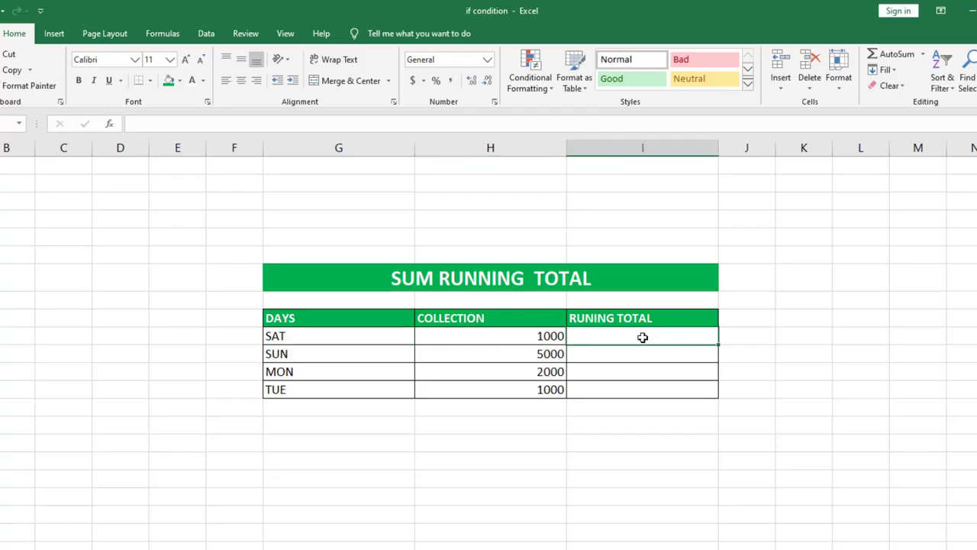
left_click(369, 358)
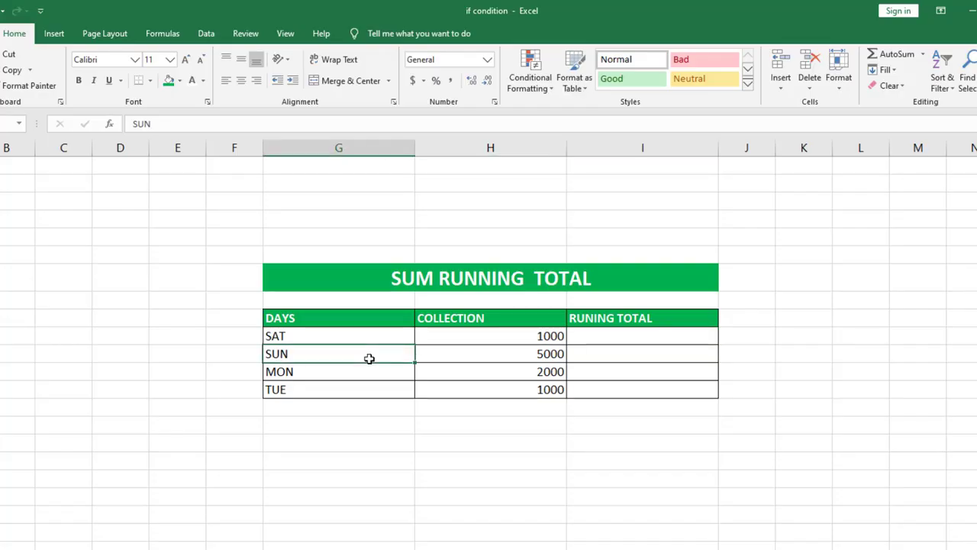
left_click(504, 352)
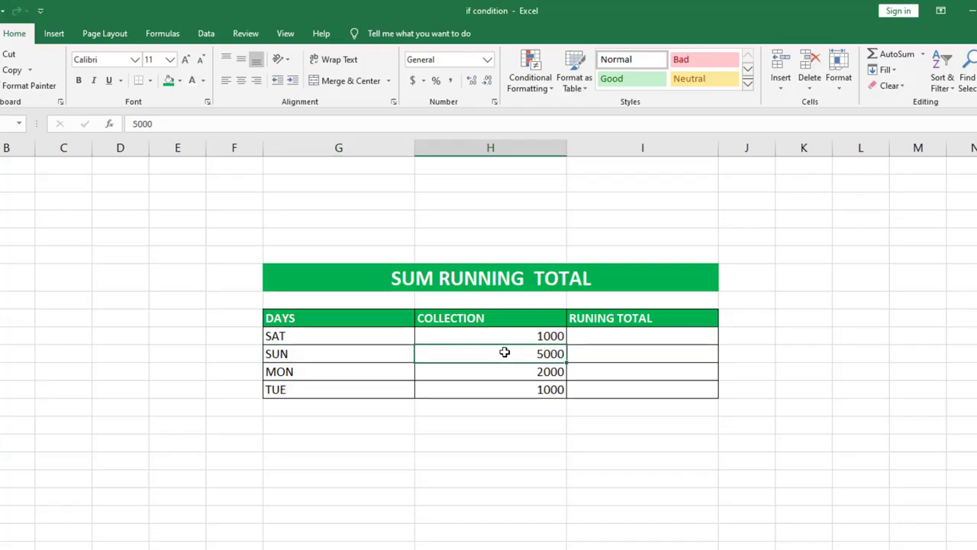
left_click(615, 354)
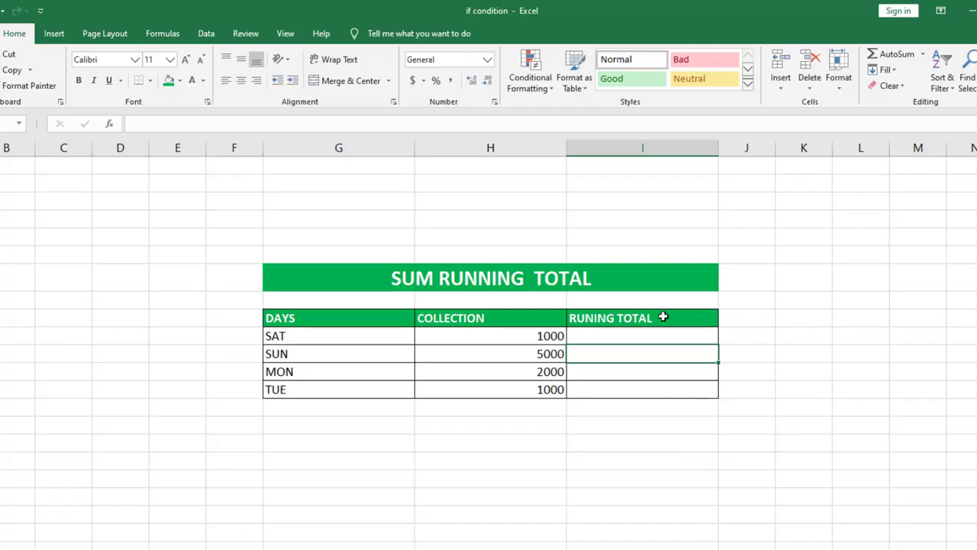
- Start a SUM formula in the SAT running total cell I11 over the collection range H11:H11
left_click(656, 340)
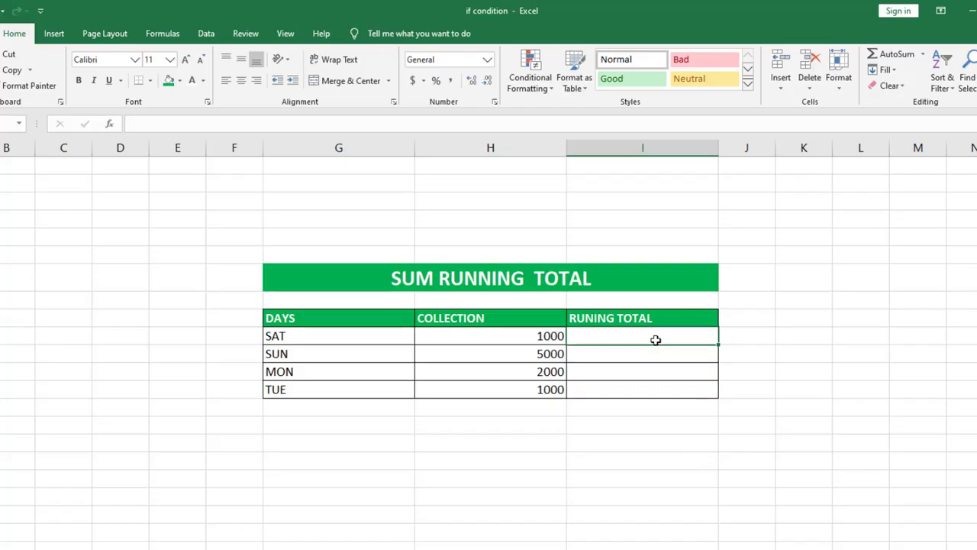
type("=")
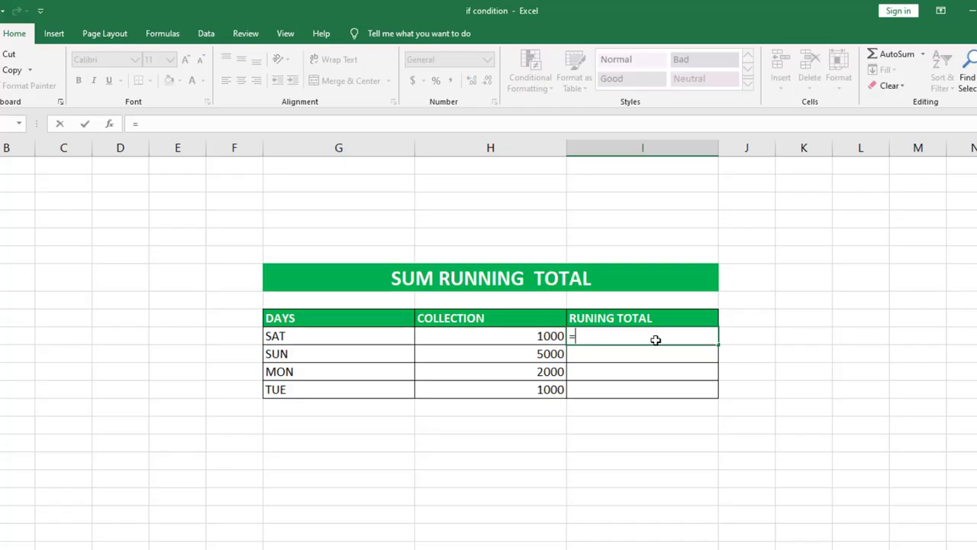
type("sum")
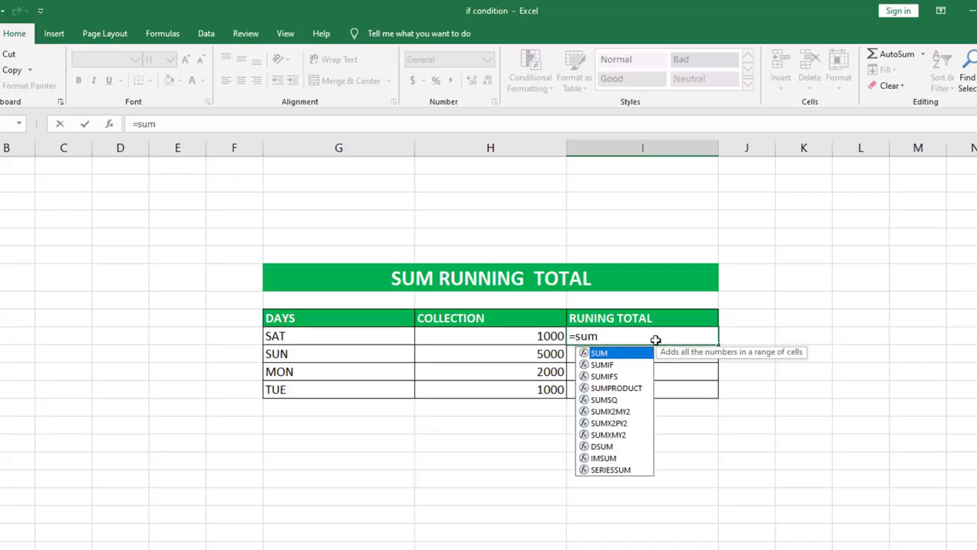
type("(")
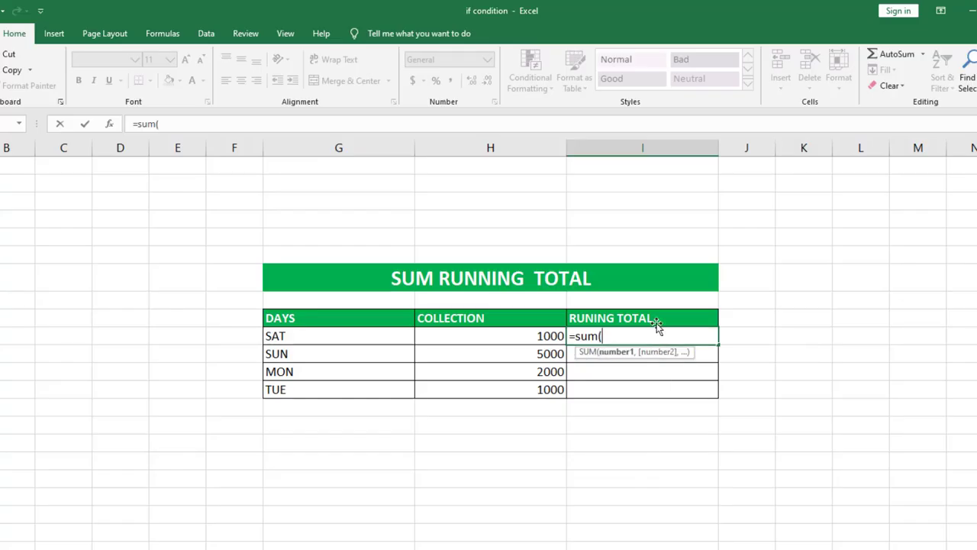
left_click(510, 339)
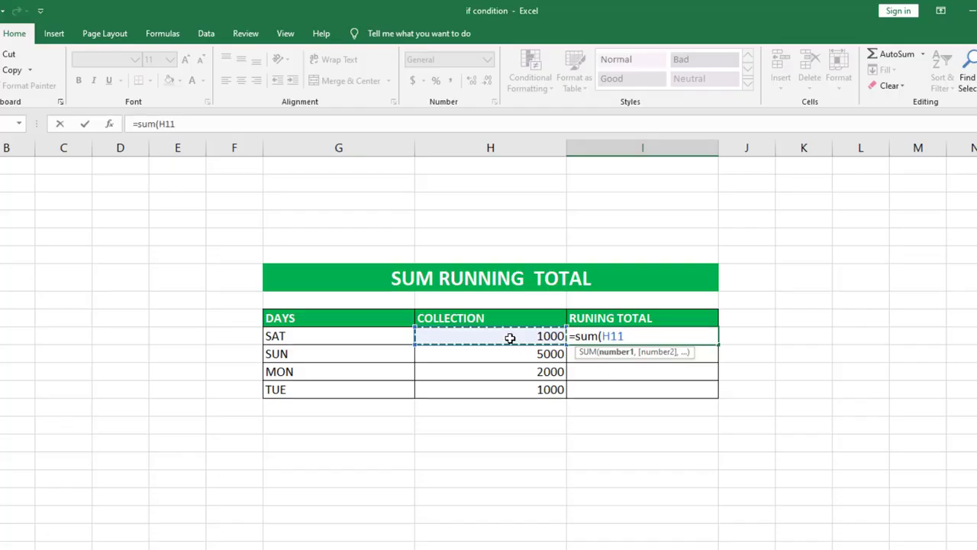
type(":")
left_click(510, 339)
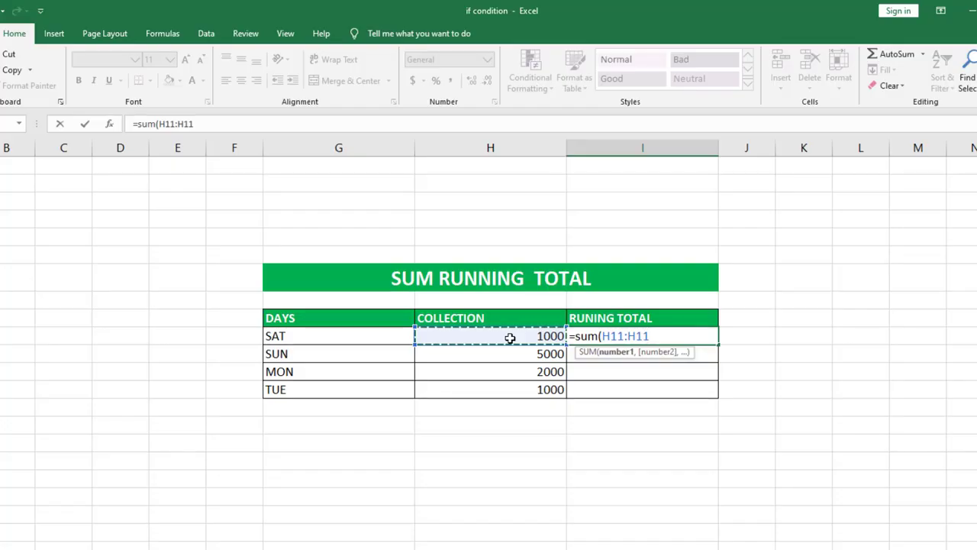
- Make the range's second reference absolute for =SUM(H11:$H$11) and fill the formula down through the TUE row
left_click_drag(649, 339, 635, 339)
left_click(636, 339)
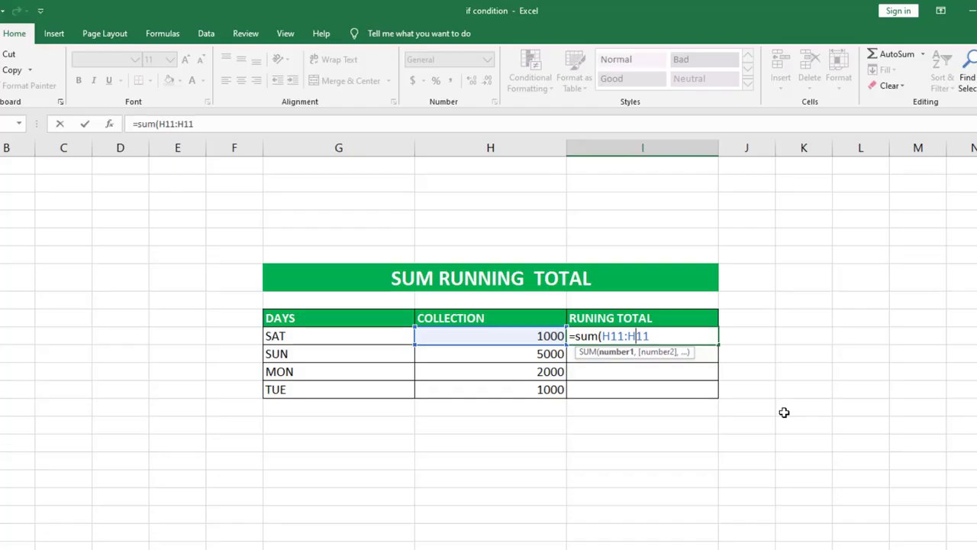
key("F4")
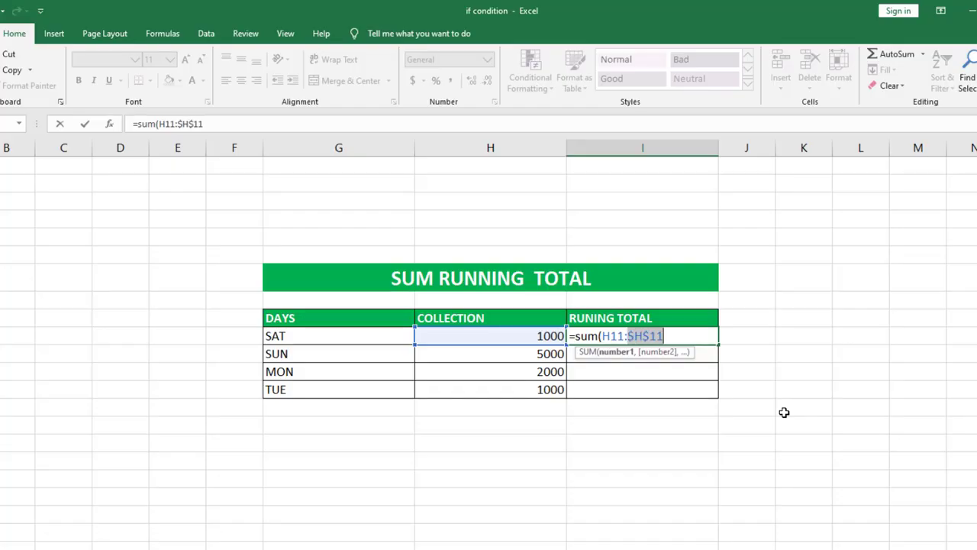
key("Return")
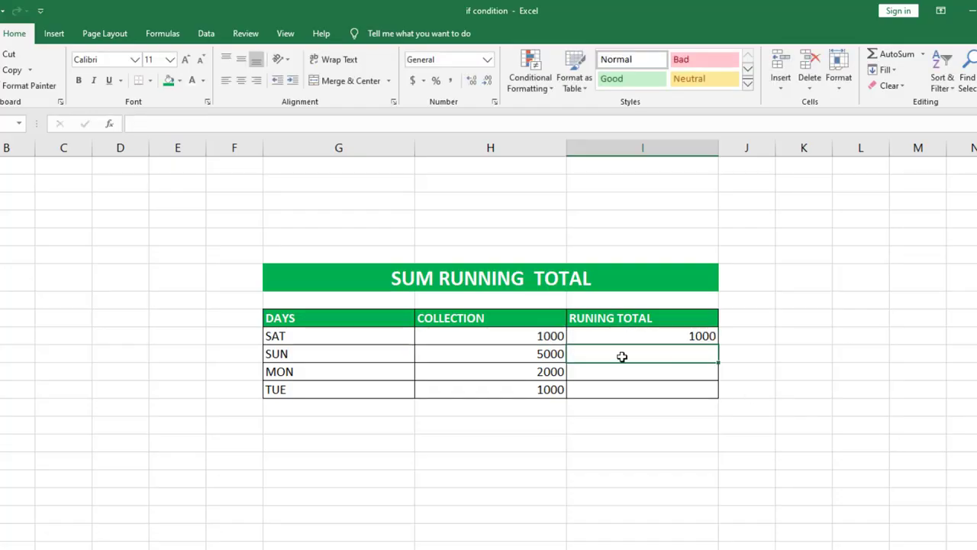
left_click(692, 337)
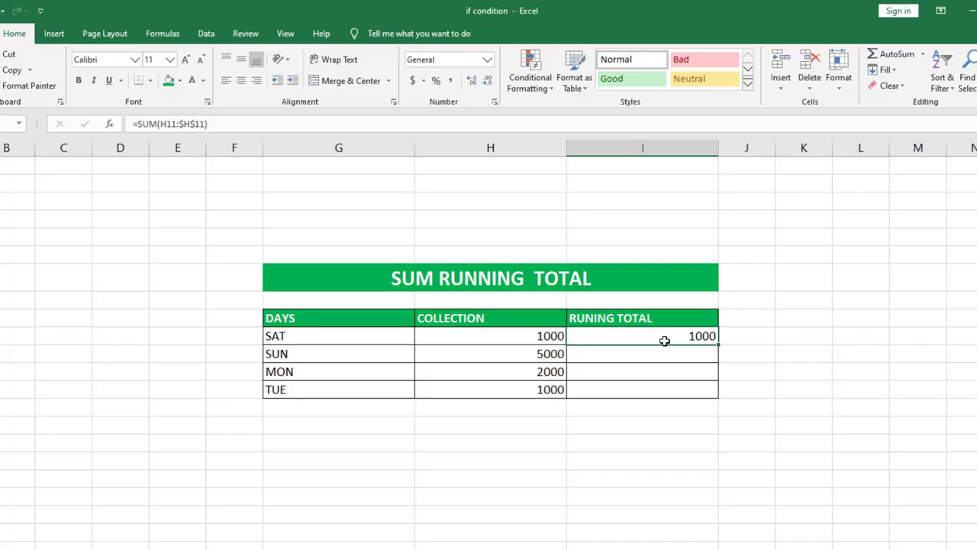
double_click(719, 347)
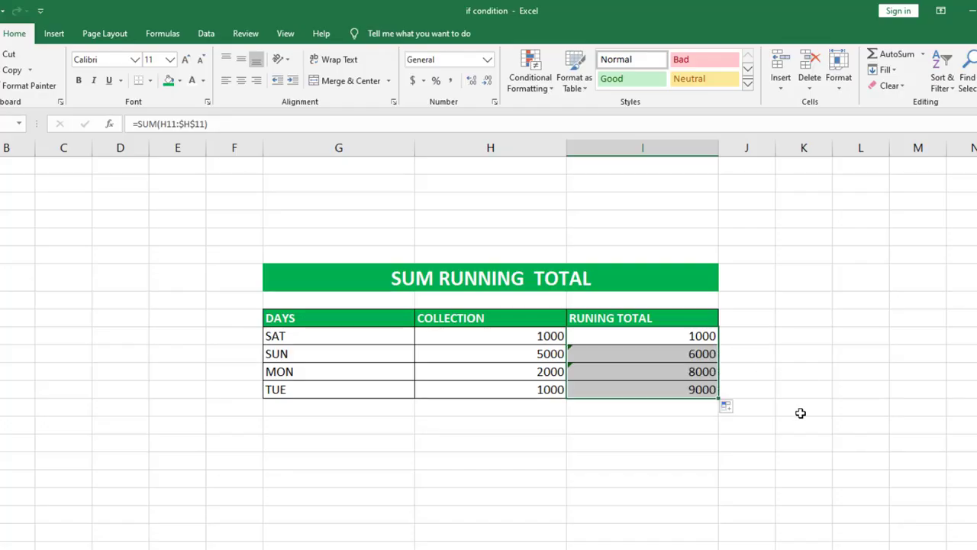
- Review the filled running total formulas for SUN, MON and TUE against the daily collections they add up
left_click(524, 357)
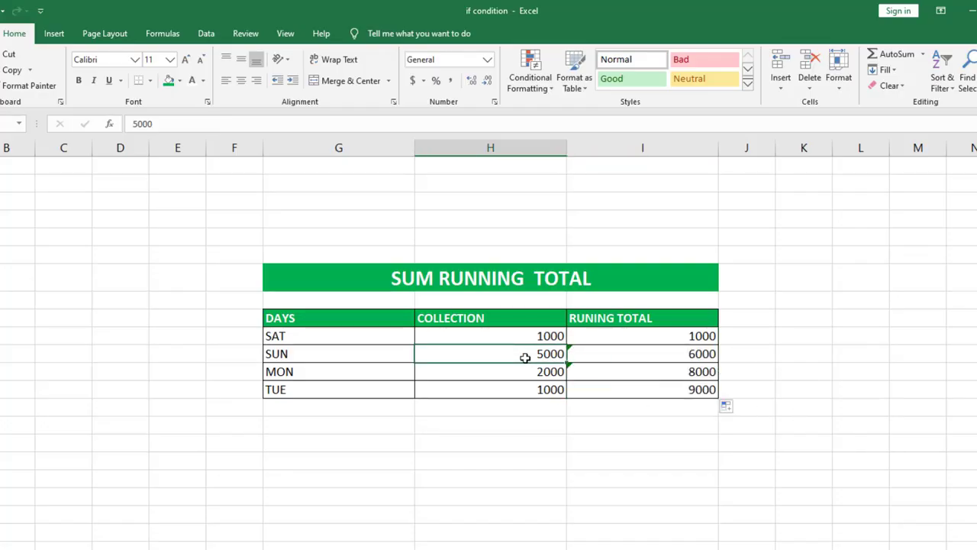
left_click(521, 334)
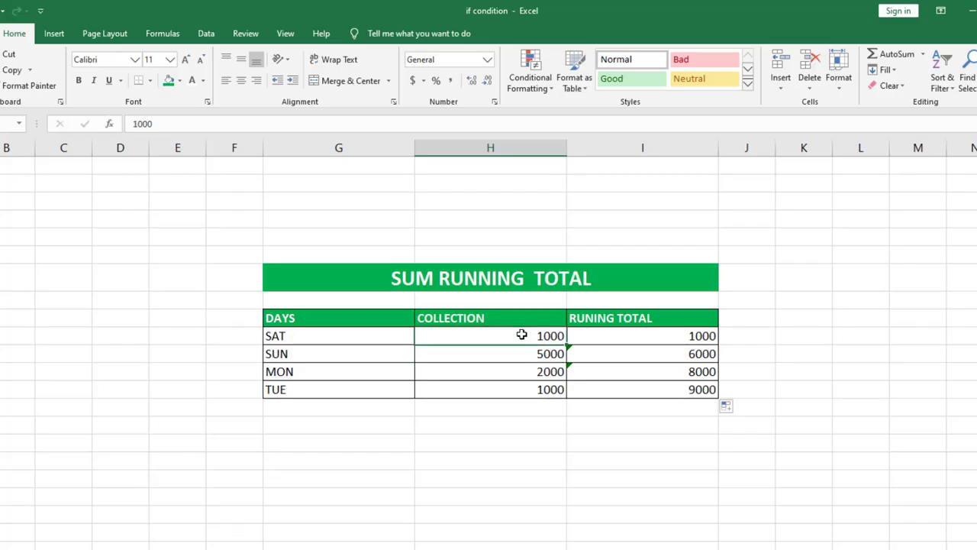
left_click(695, 354)
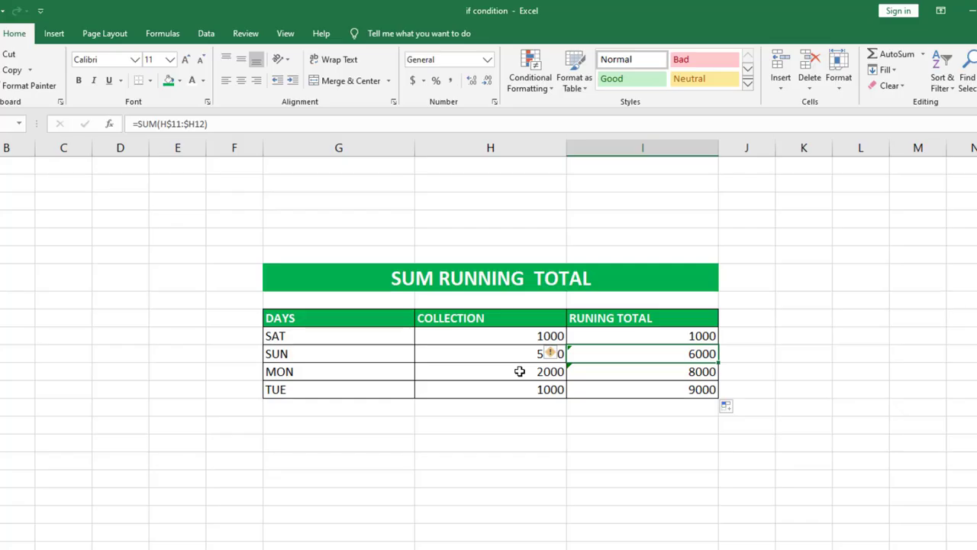
left_click(660, 372)
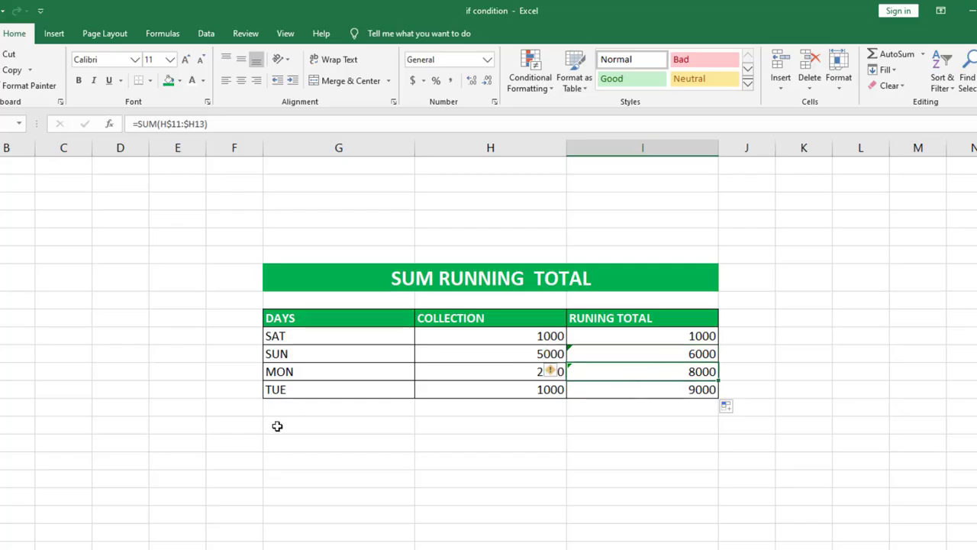
left_click(505, 391)
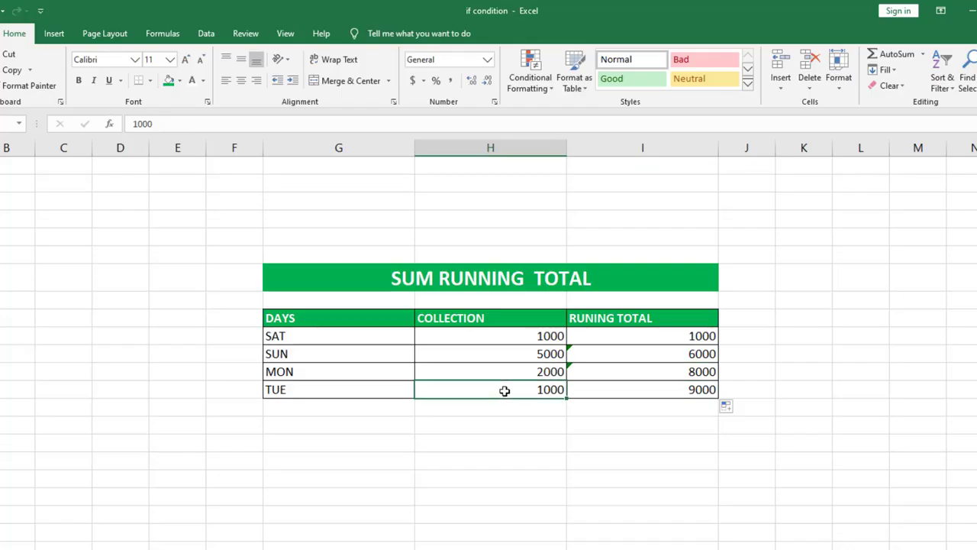
left_click(639, 391)
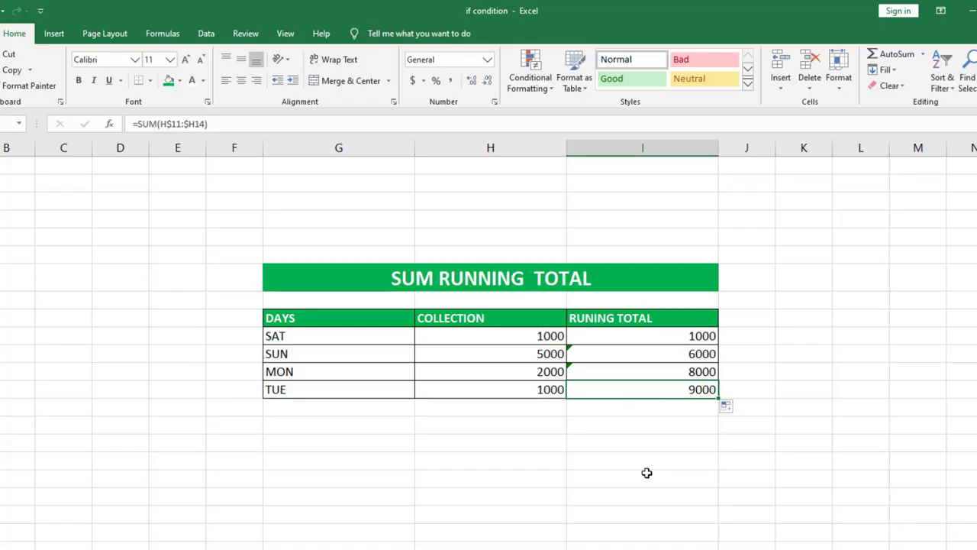
left_click(603, 507)
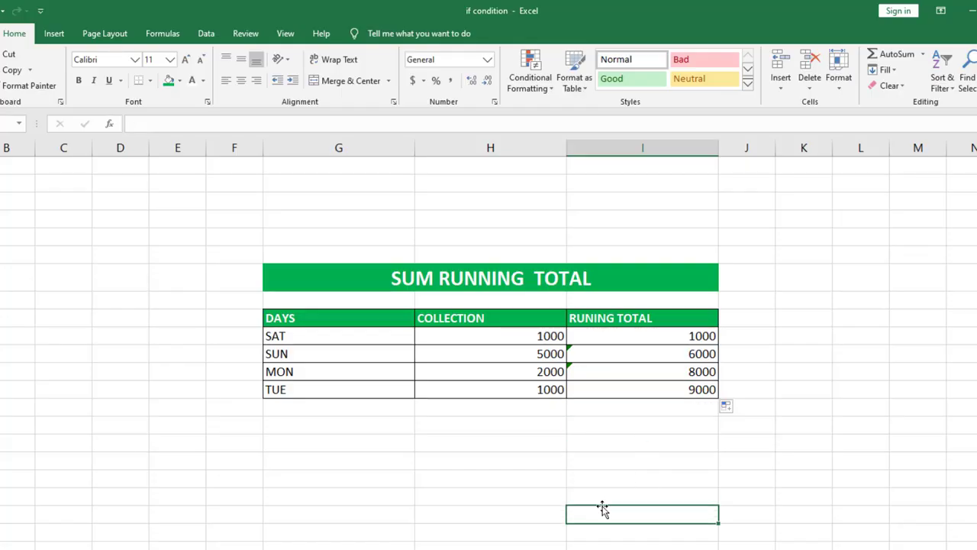